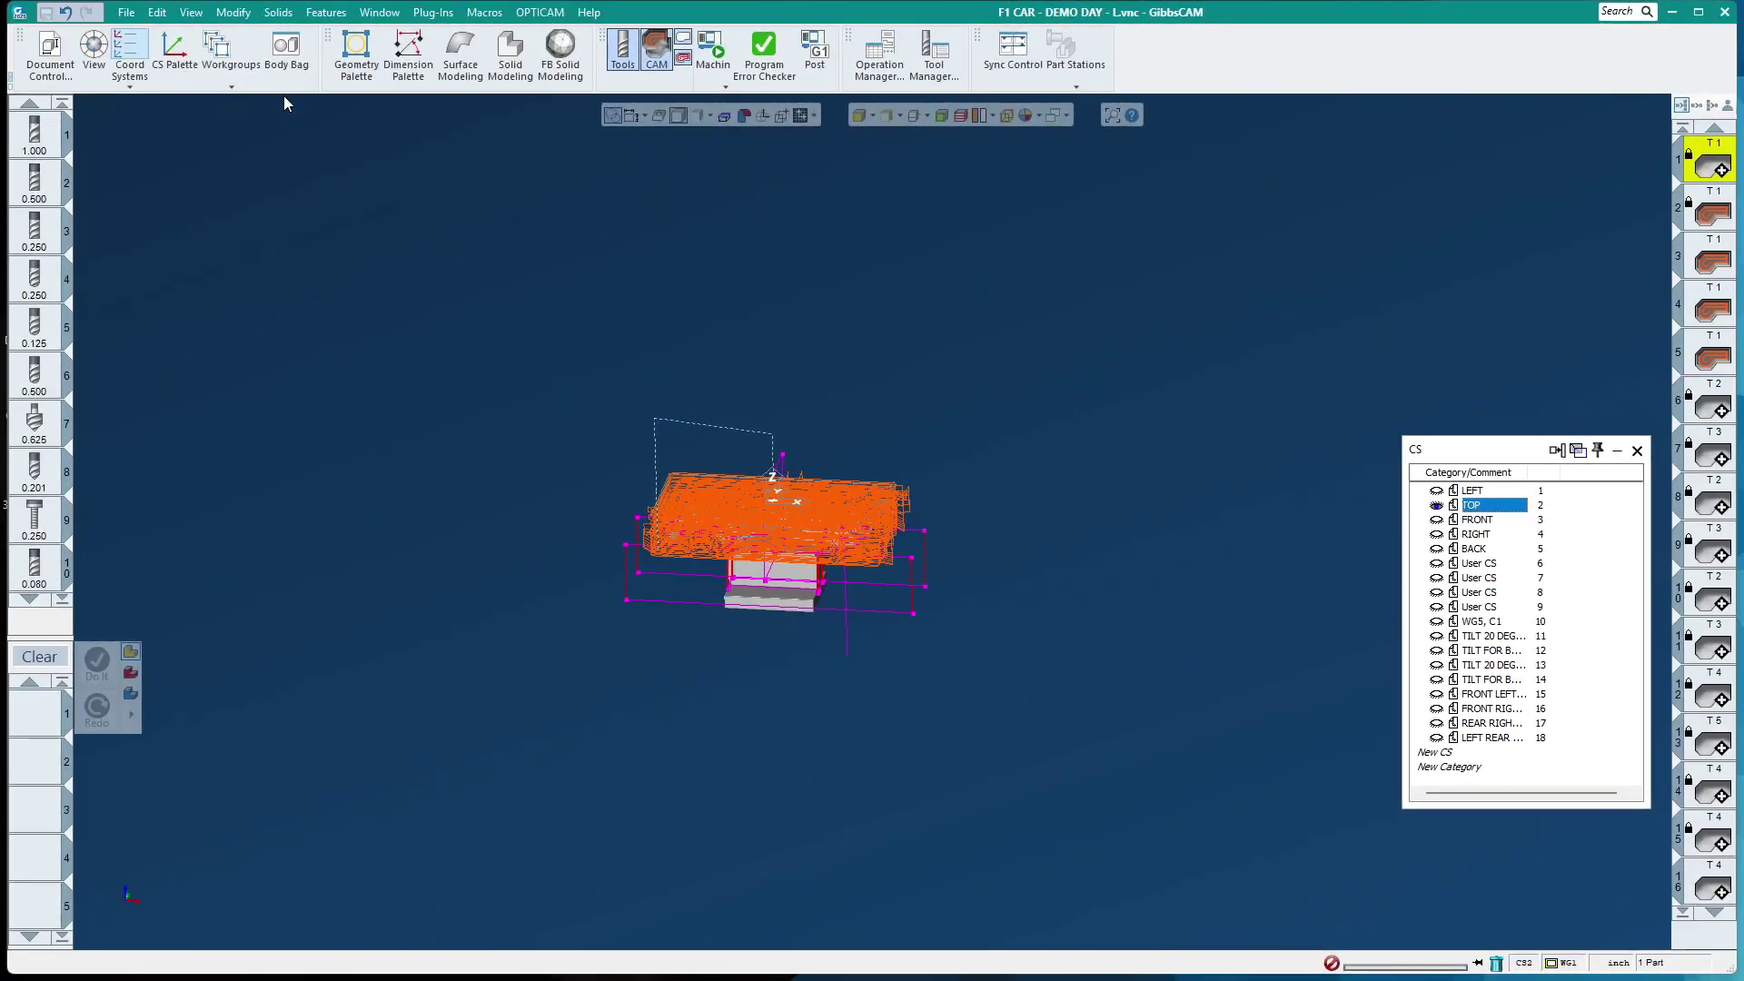
Enable Always show tool preview on hover in the Interface preferences
left_click(127, 12)
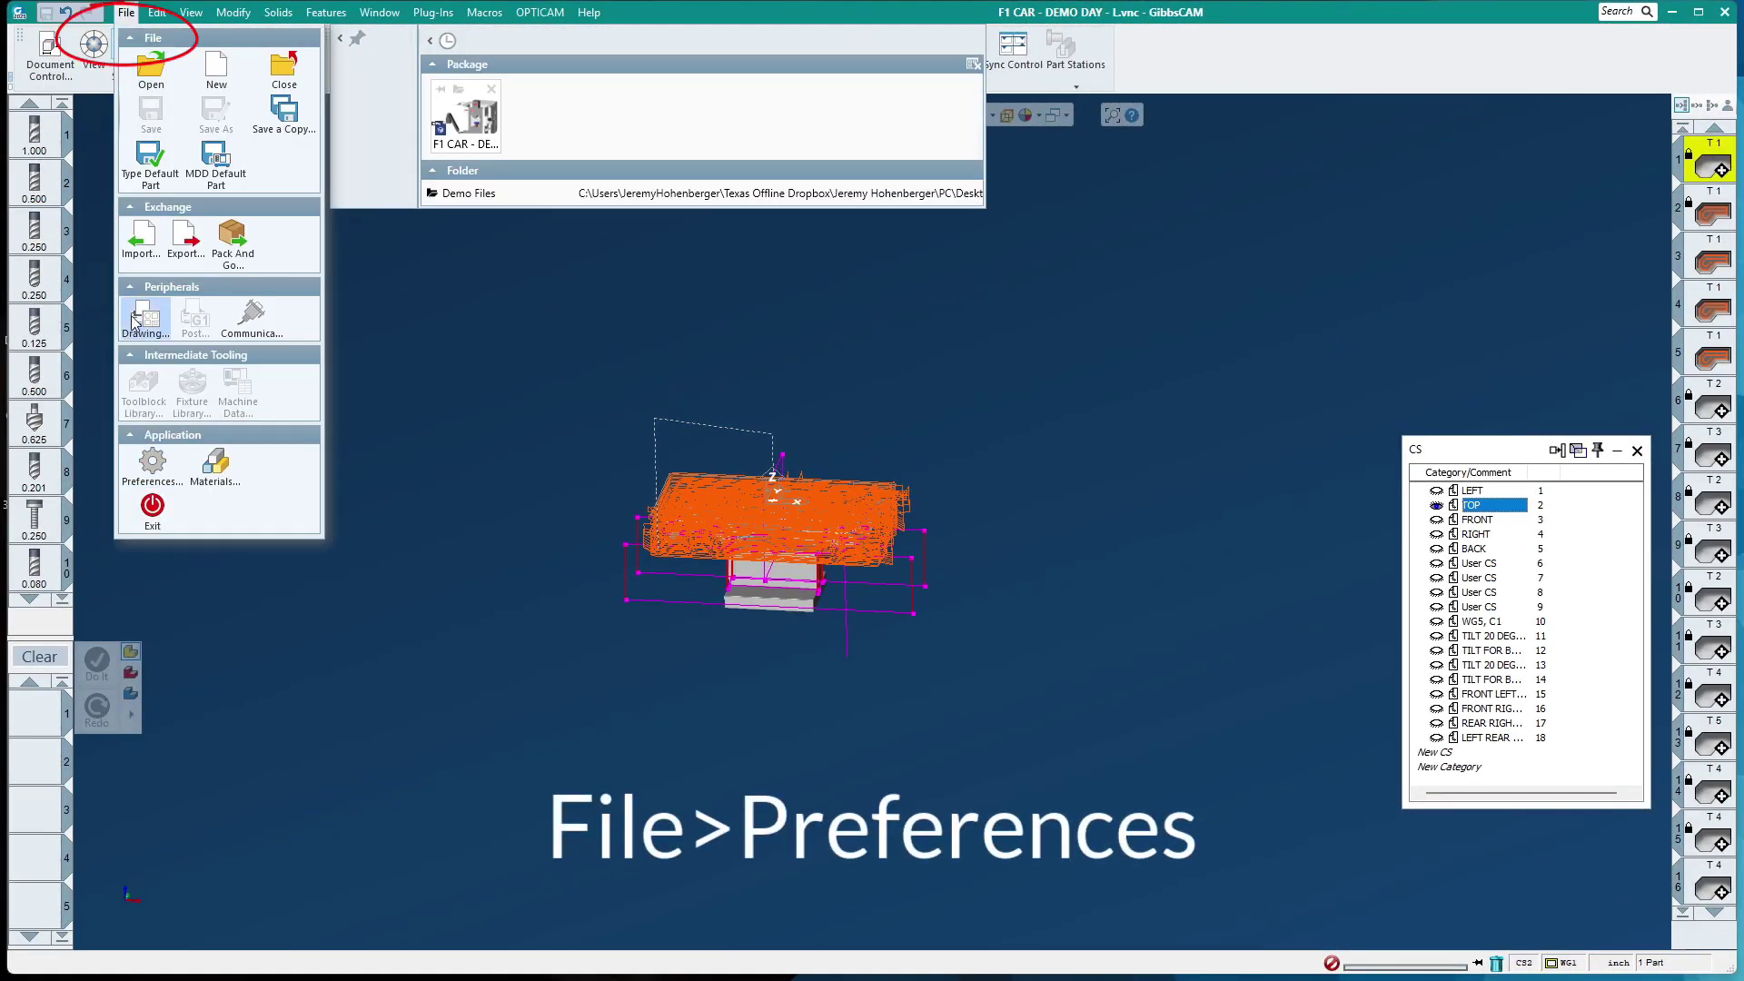
left_click(140, 466)
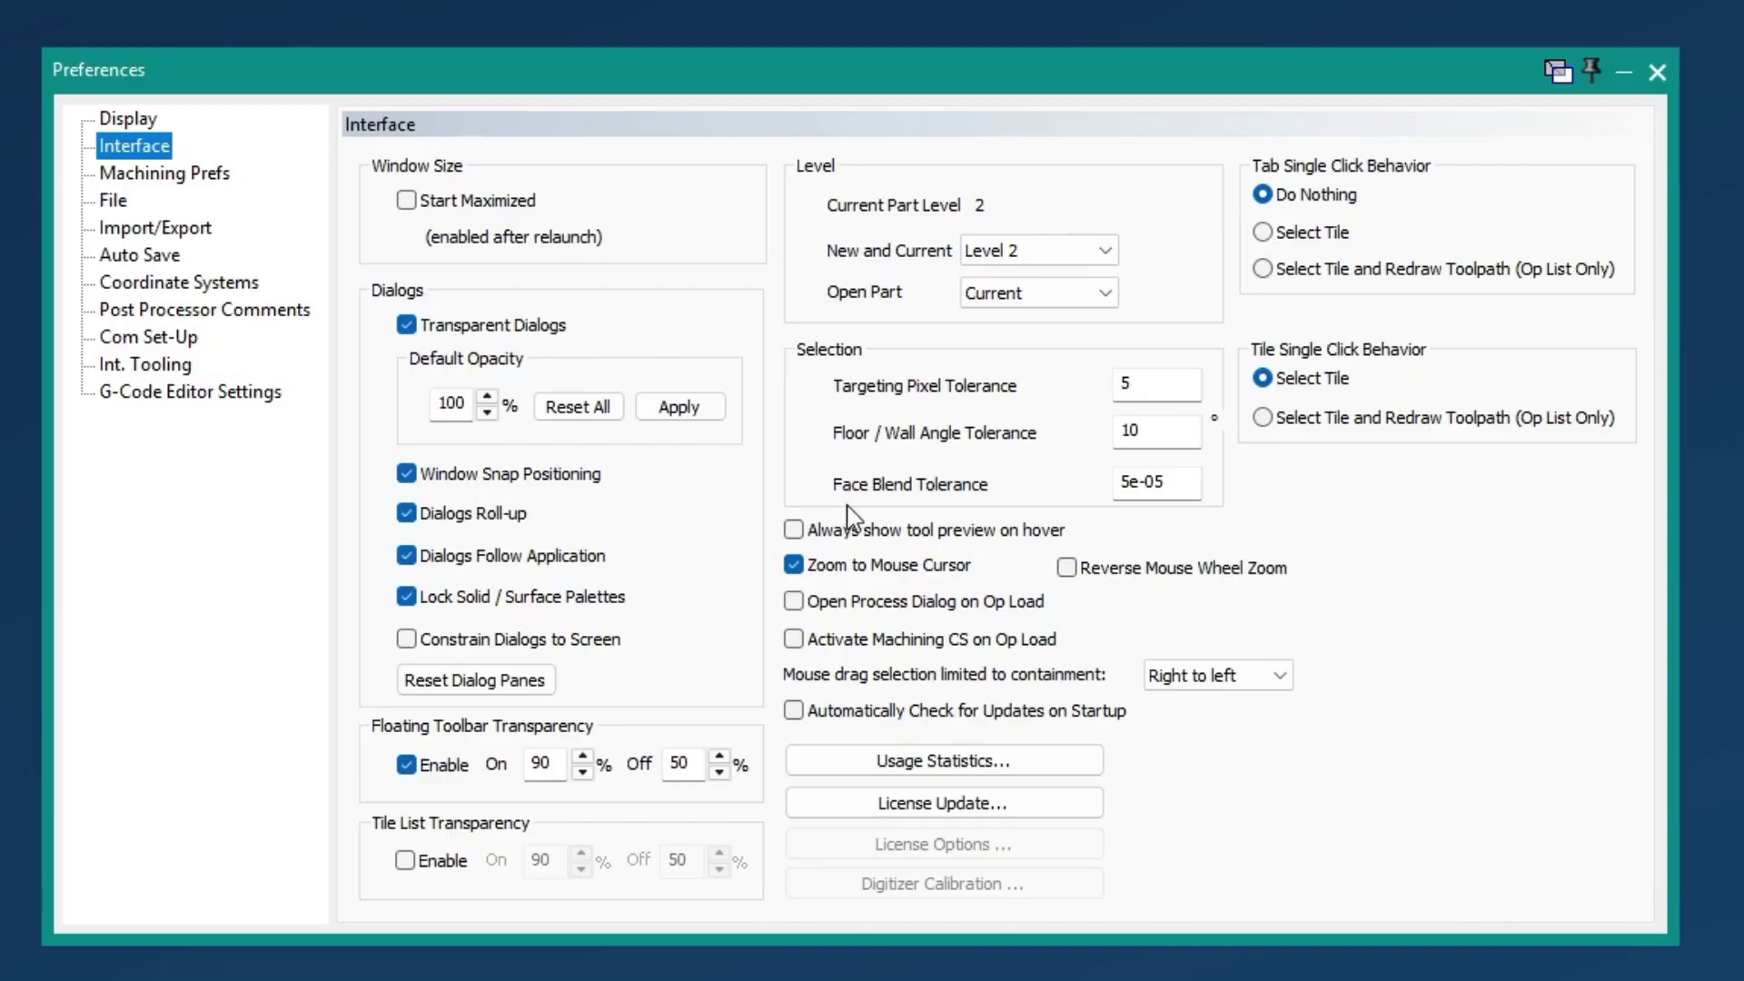
left_click(886, 540)
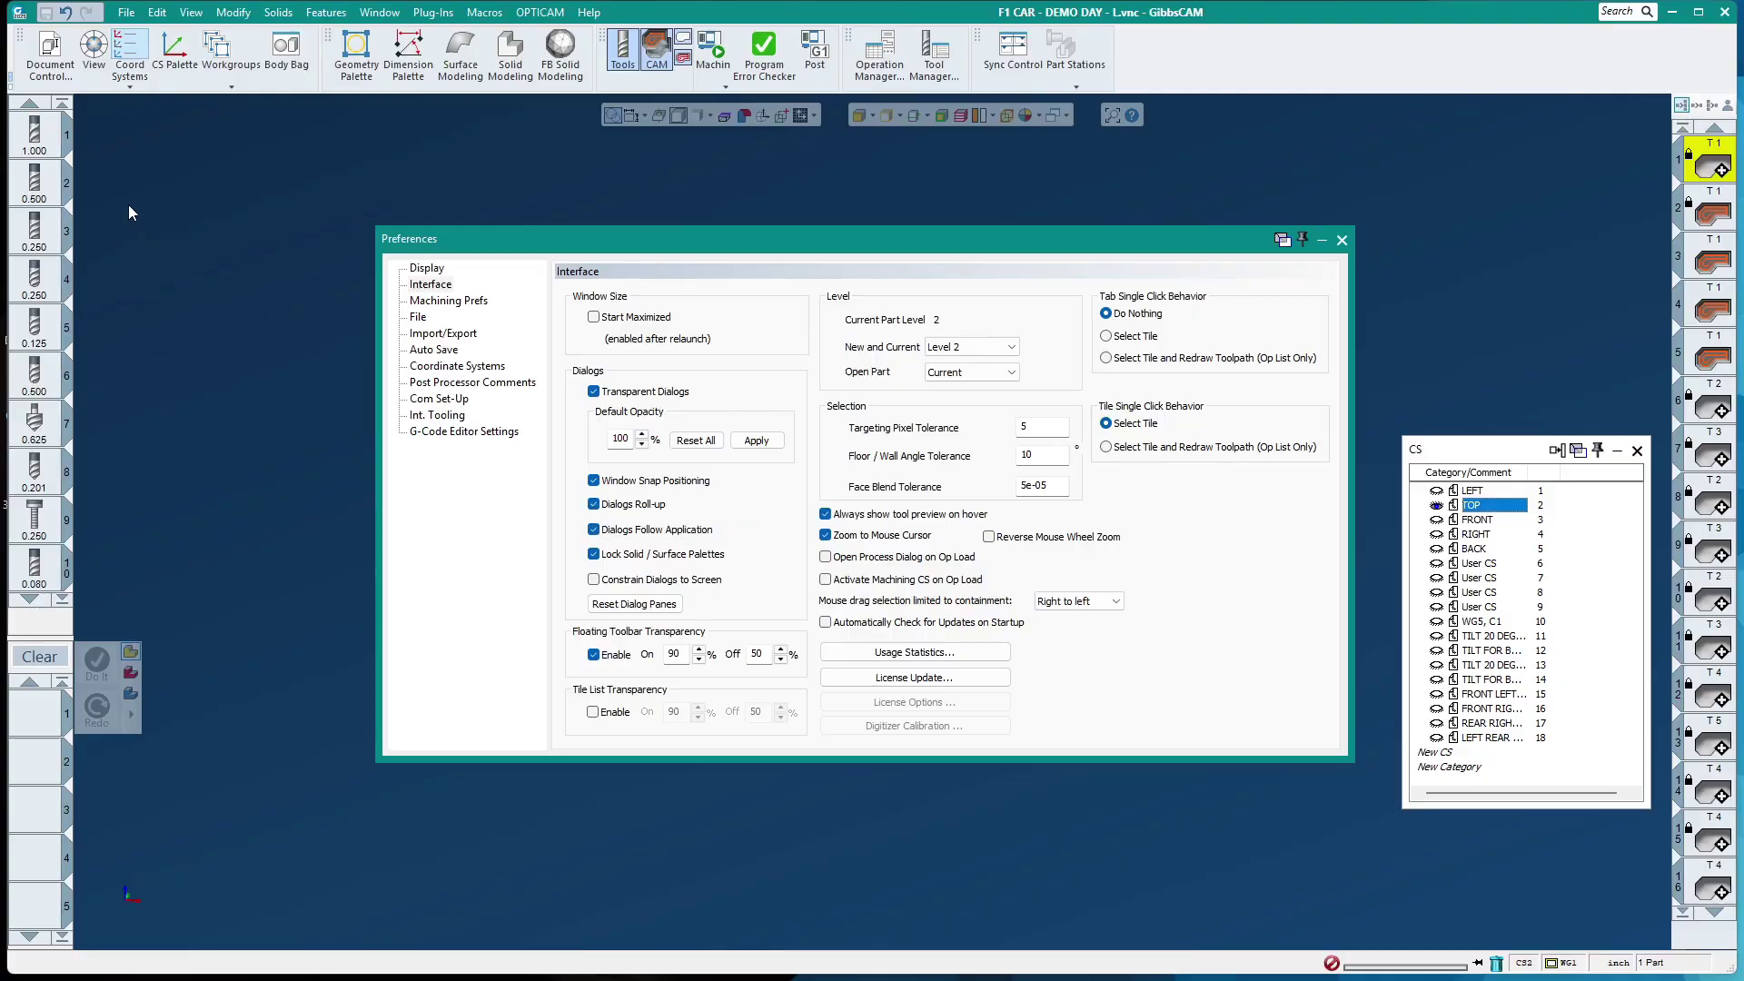
Preview the tooling and parameters of tools 1 through 5 in the tool list
mouse_move(37, 135)
mouse_move(40, 187)
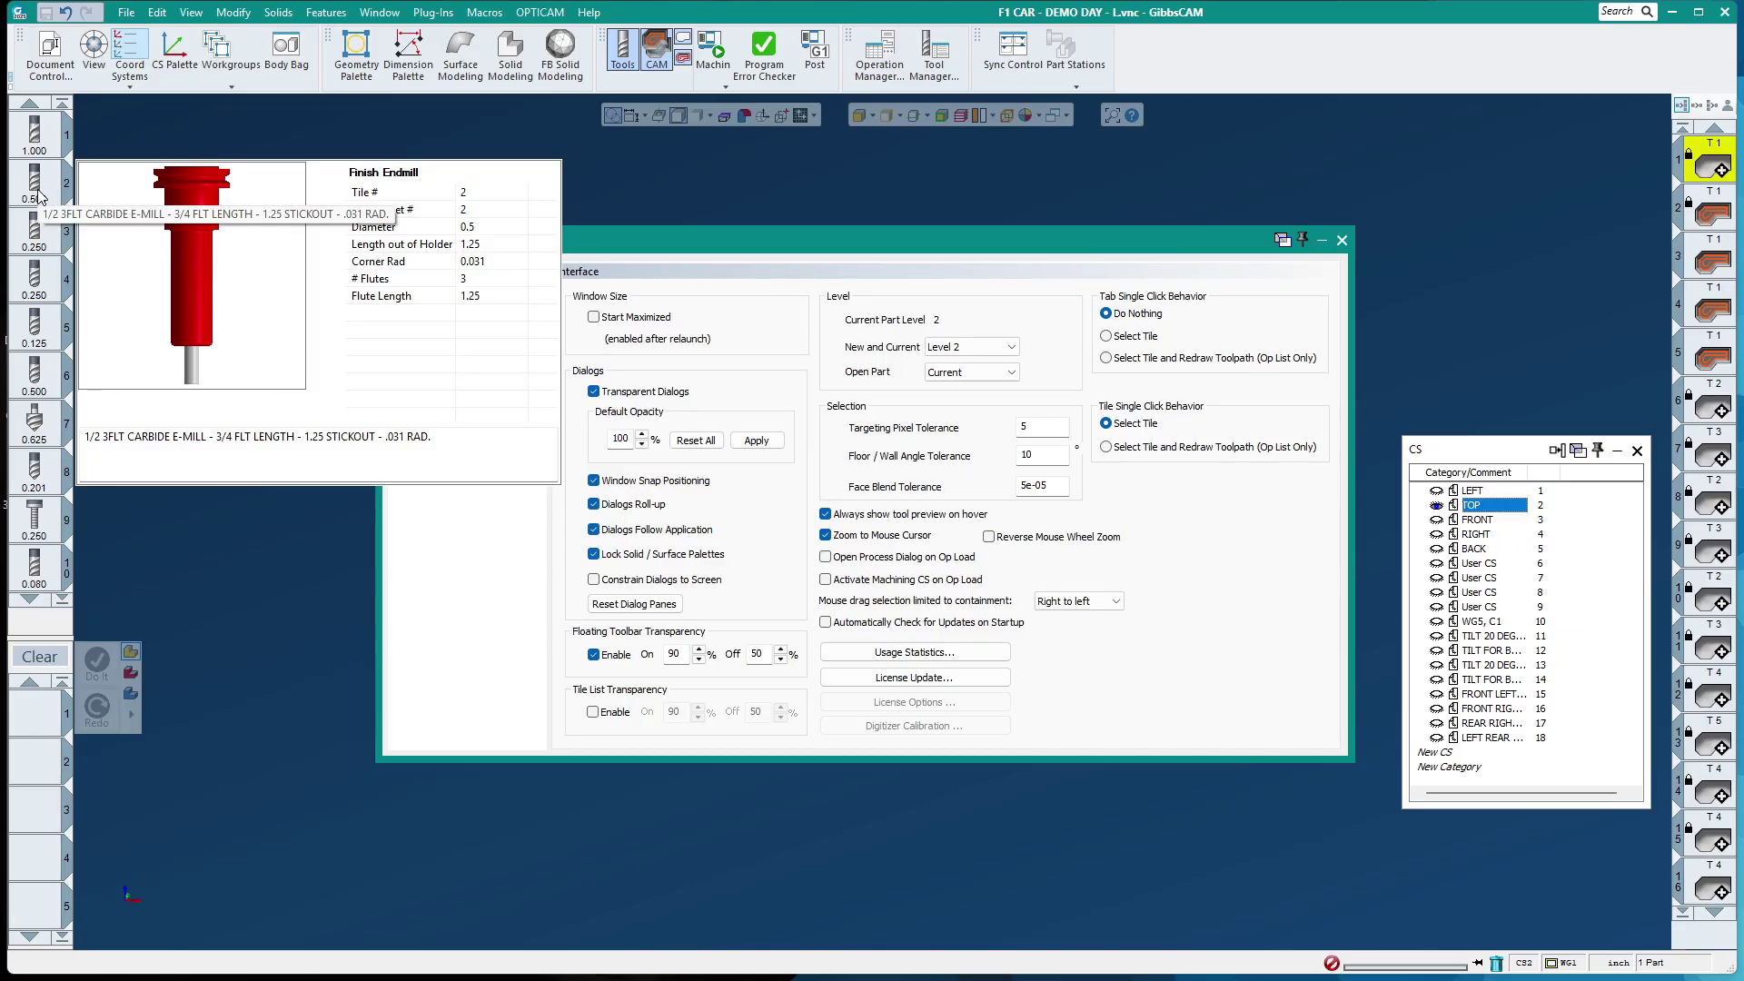
mouse_move(41, 237)
mouse_move(41, 286)
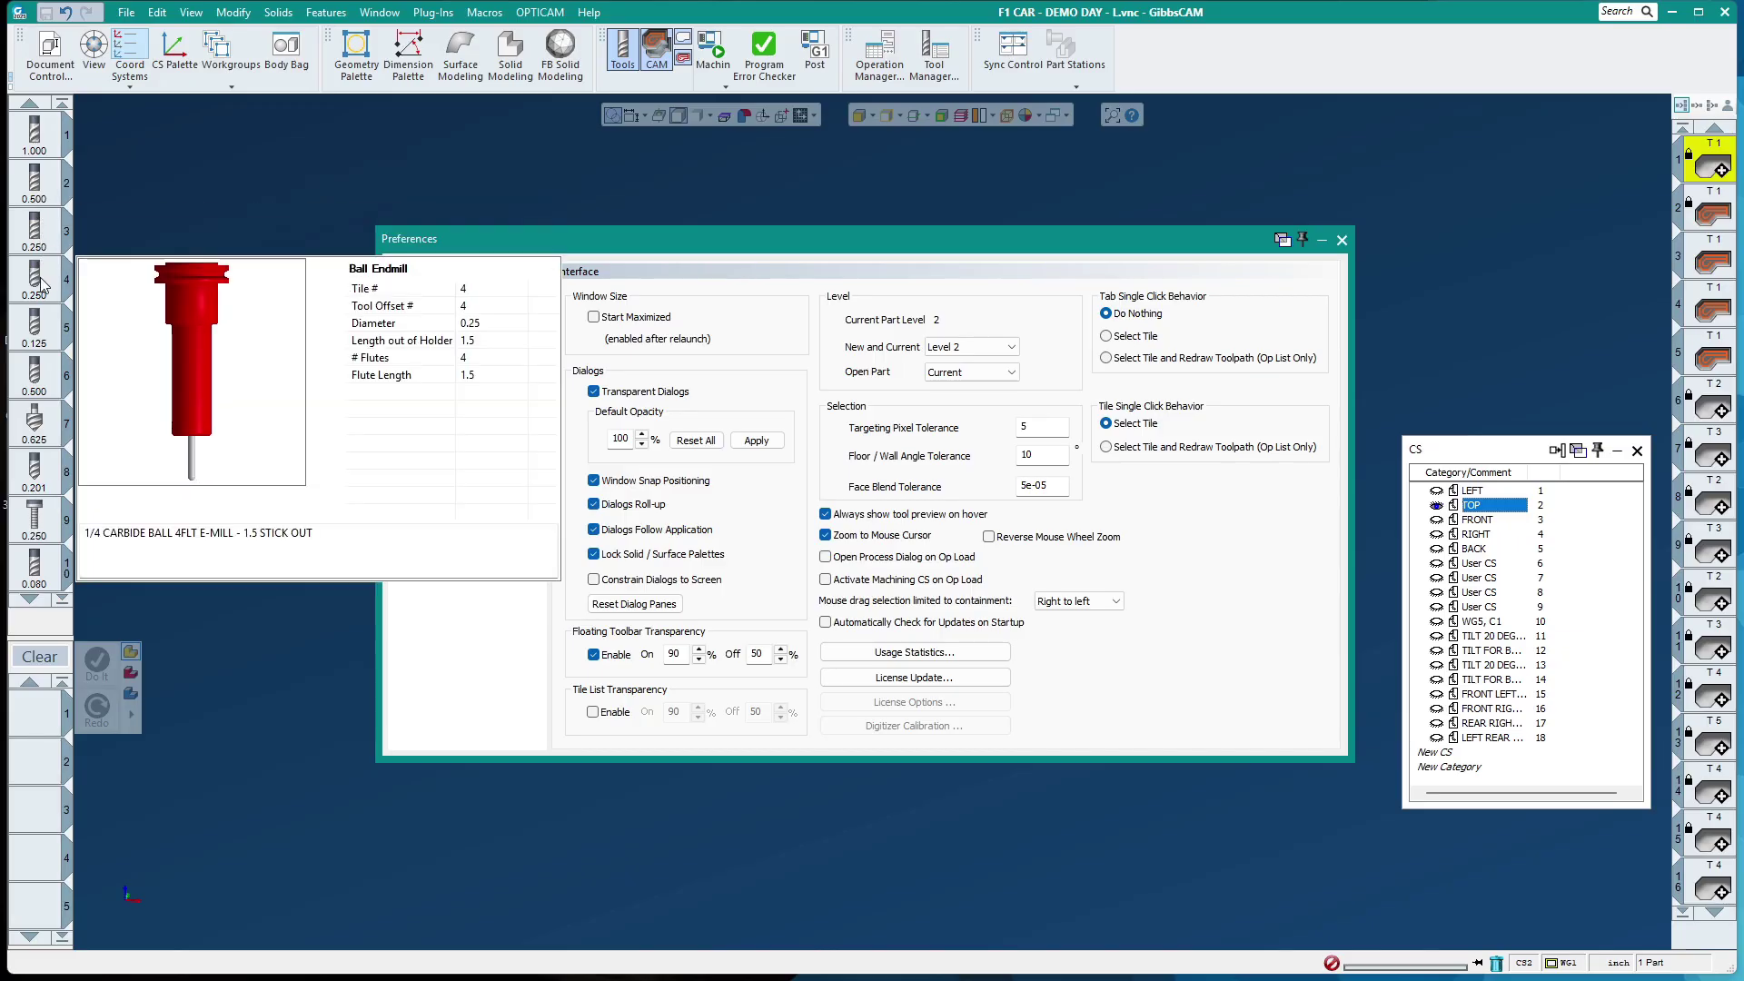
mouse_move(40, 343)
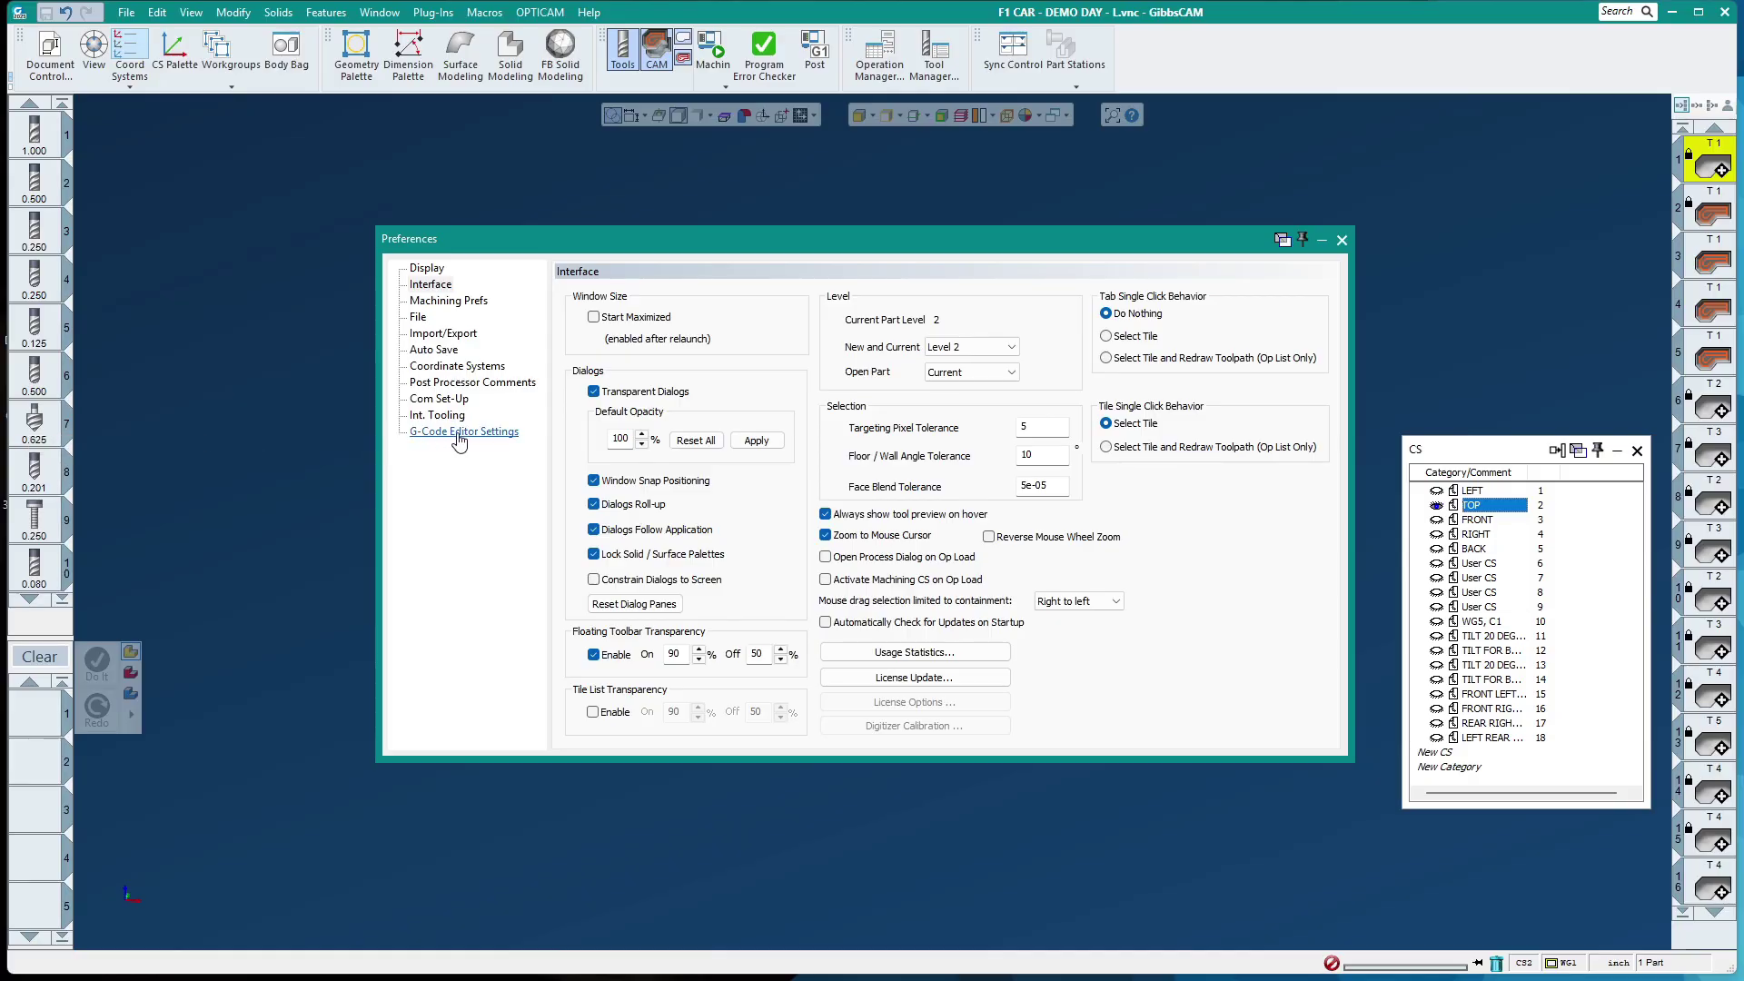
Load operation 1 into the process list, open its Pocketing process manually, and clear the process list
left_click(825, 557)
double_click(1707, 161)
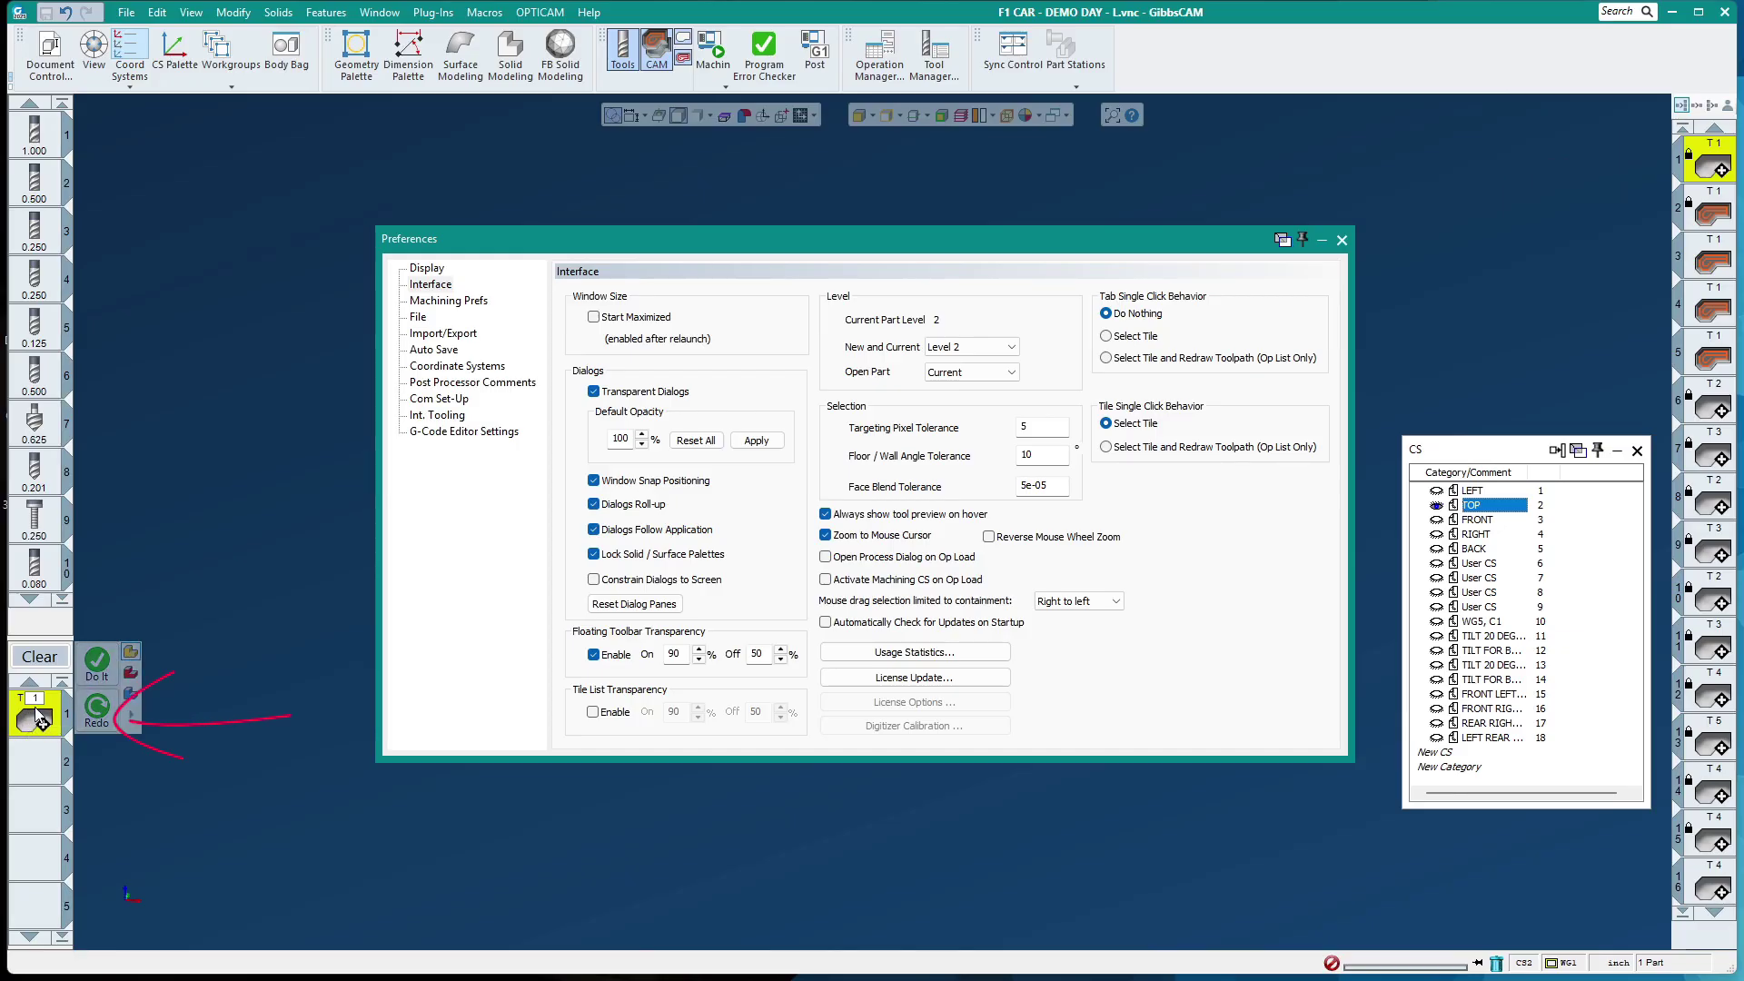
double_click(34, 719)
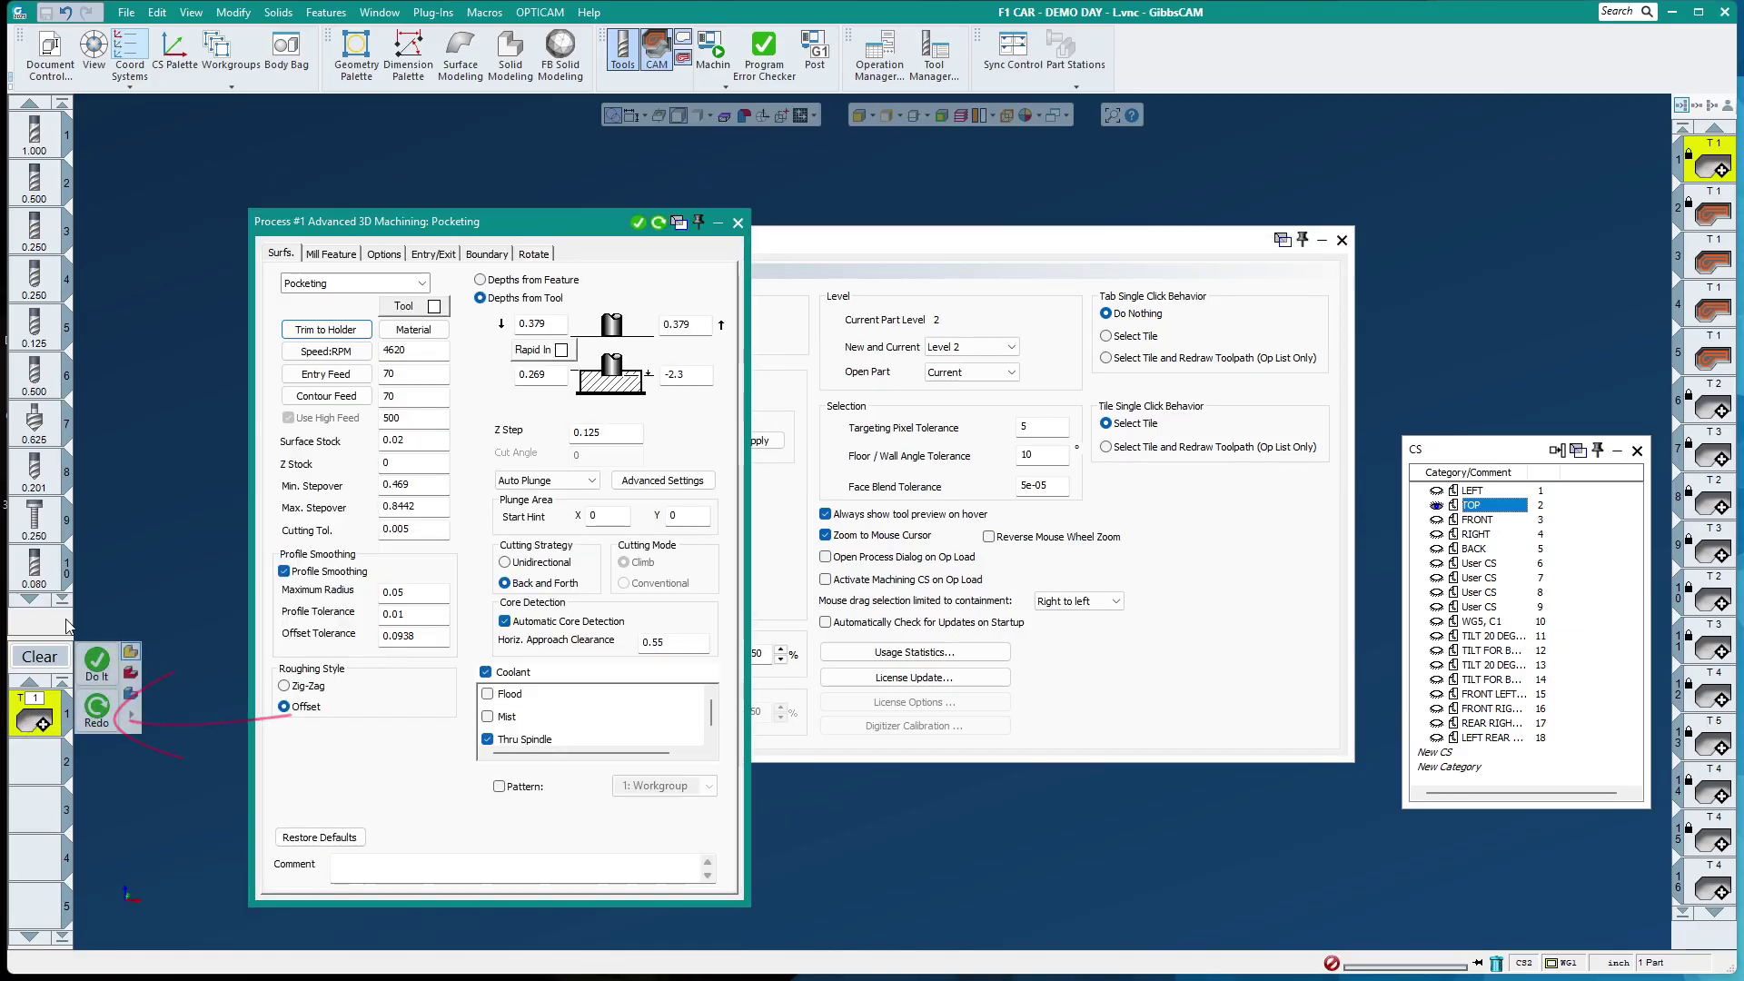
left_click(30, 660)
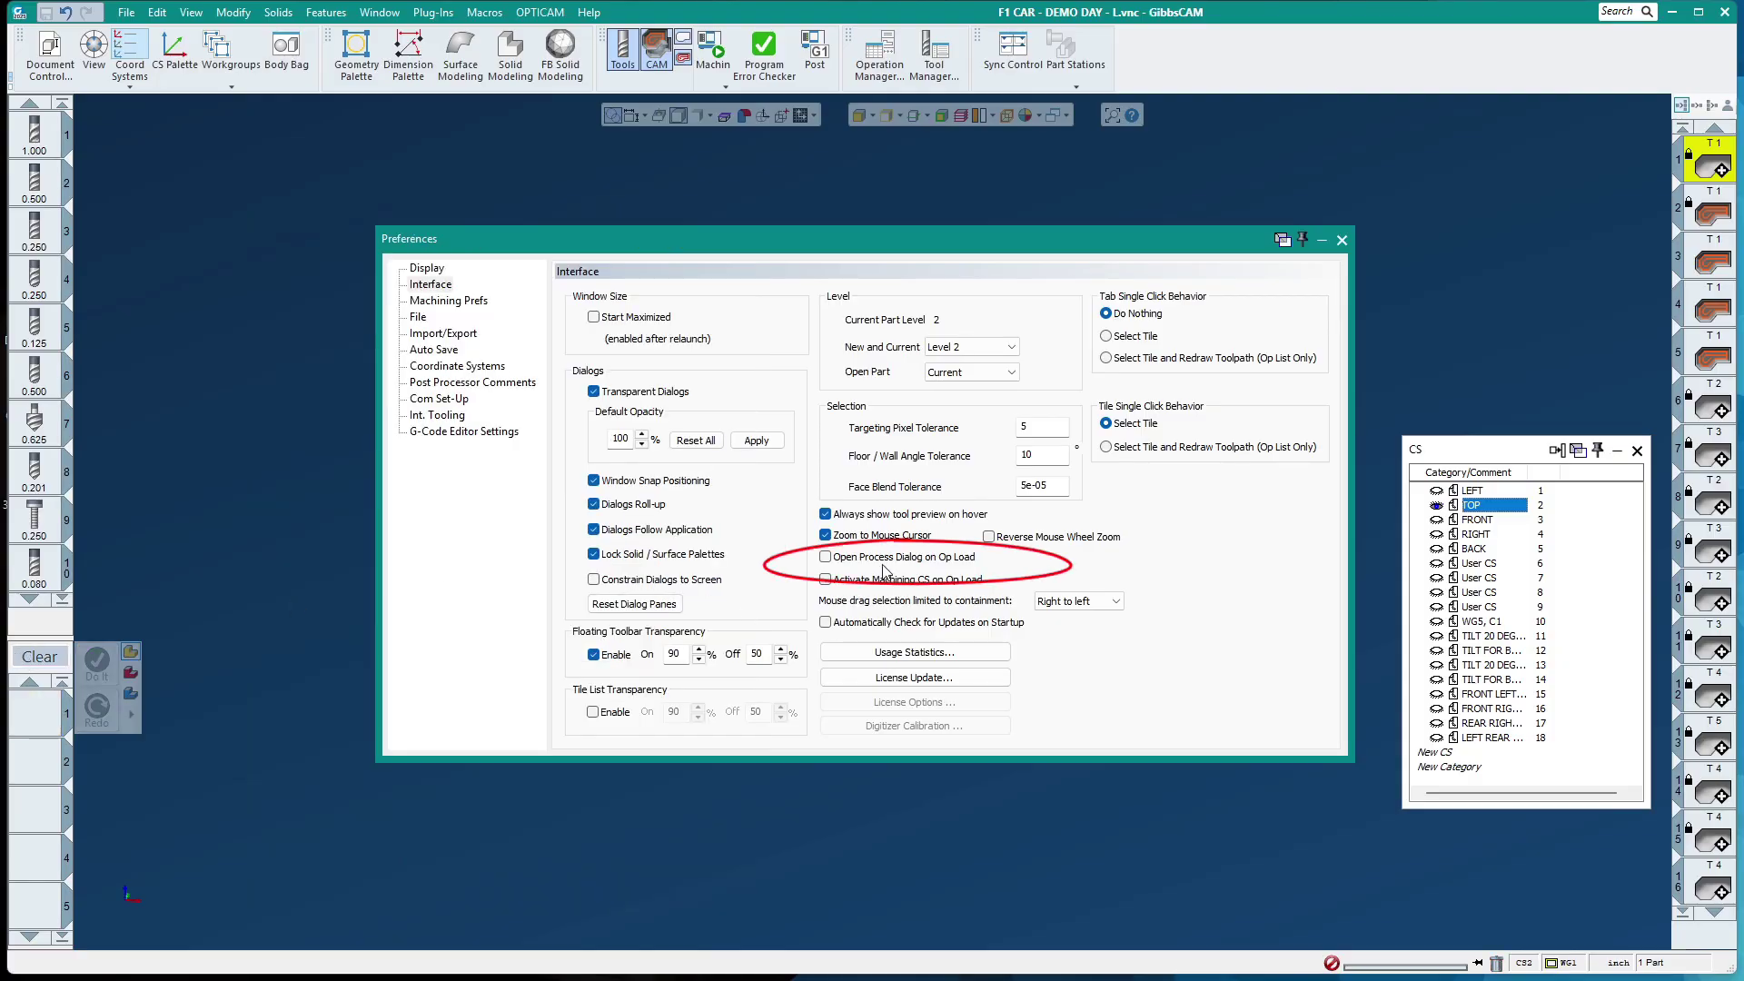
Enable Open Process Dialog on Op Load and test it by loading operation 1
left_click(879, 562)
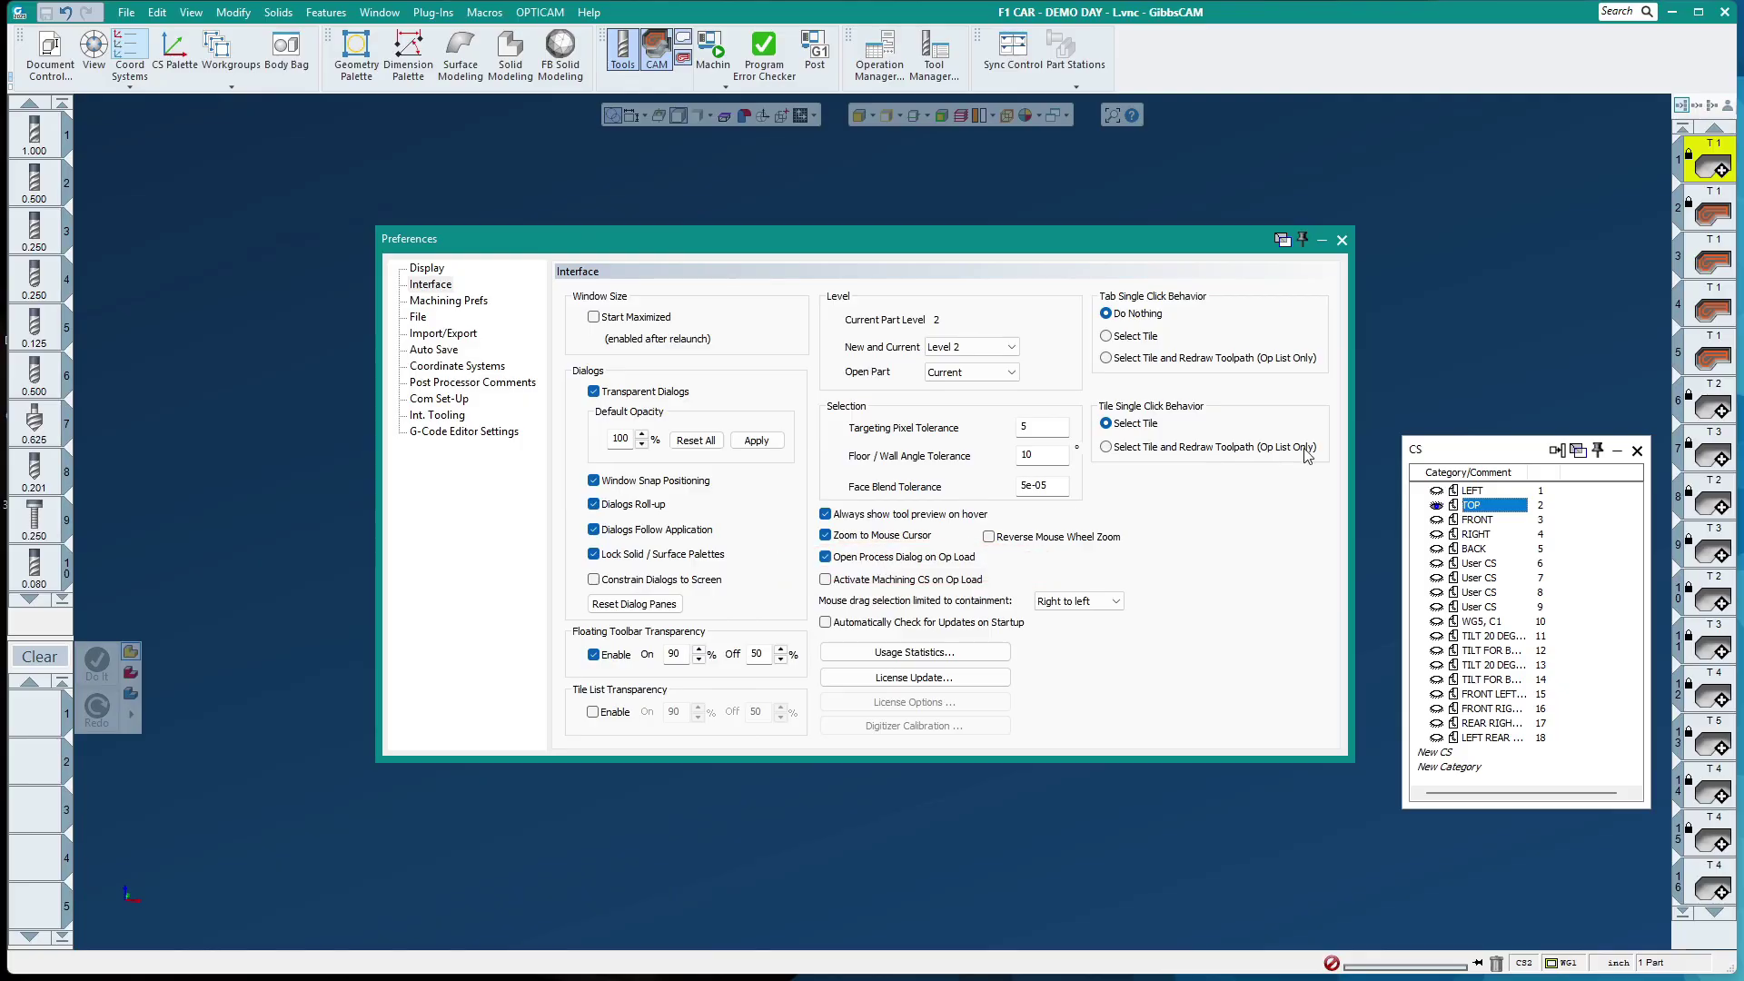
double_click(1714, 147)
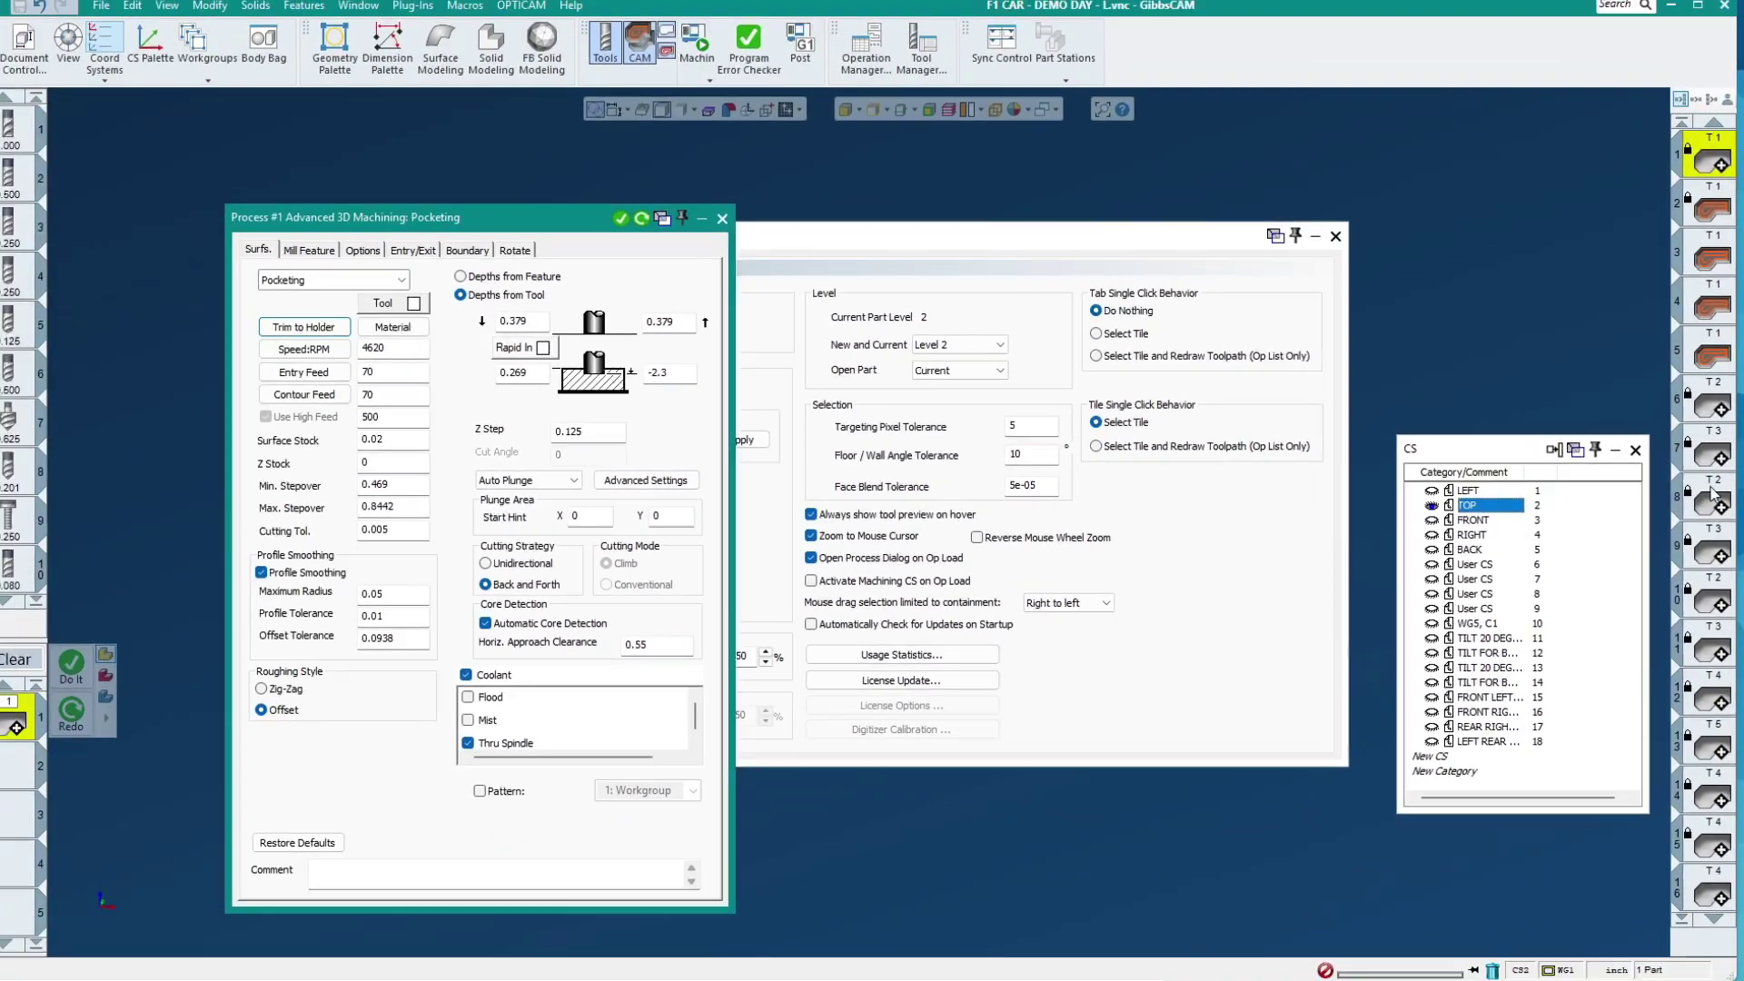
Load operations 8 and 9 together and check the machining coordinate system in the process's Rotate settings
double_click(1712, 494)
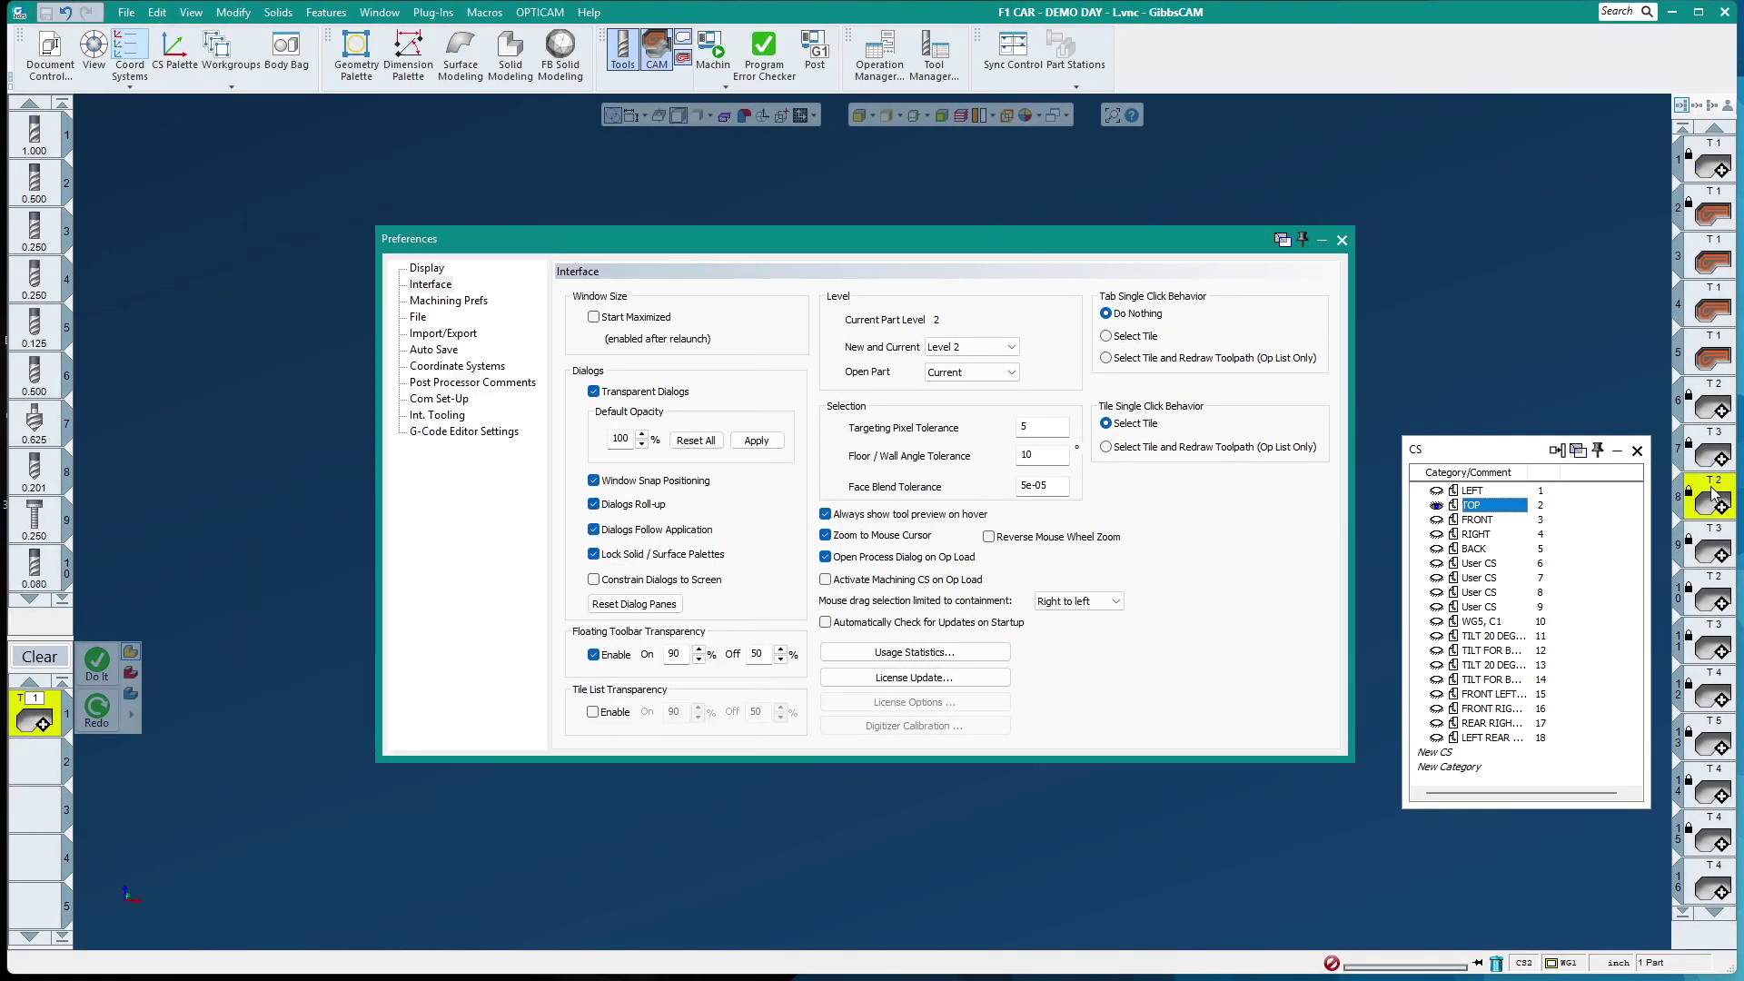
double_click(1712, 543, "shift")
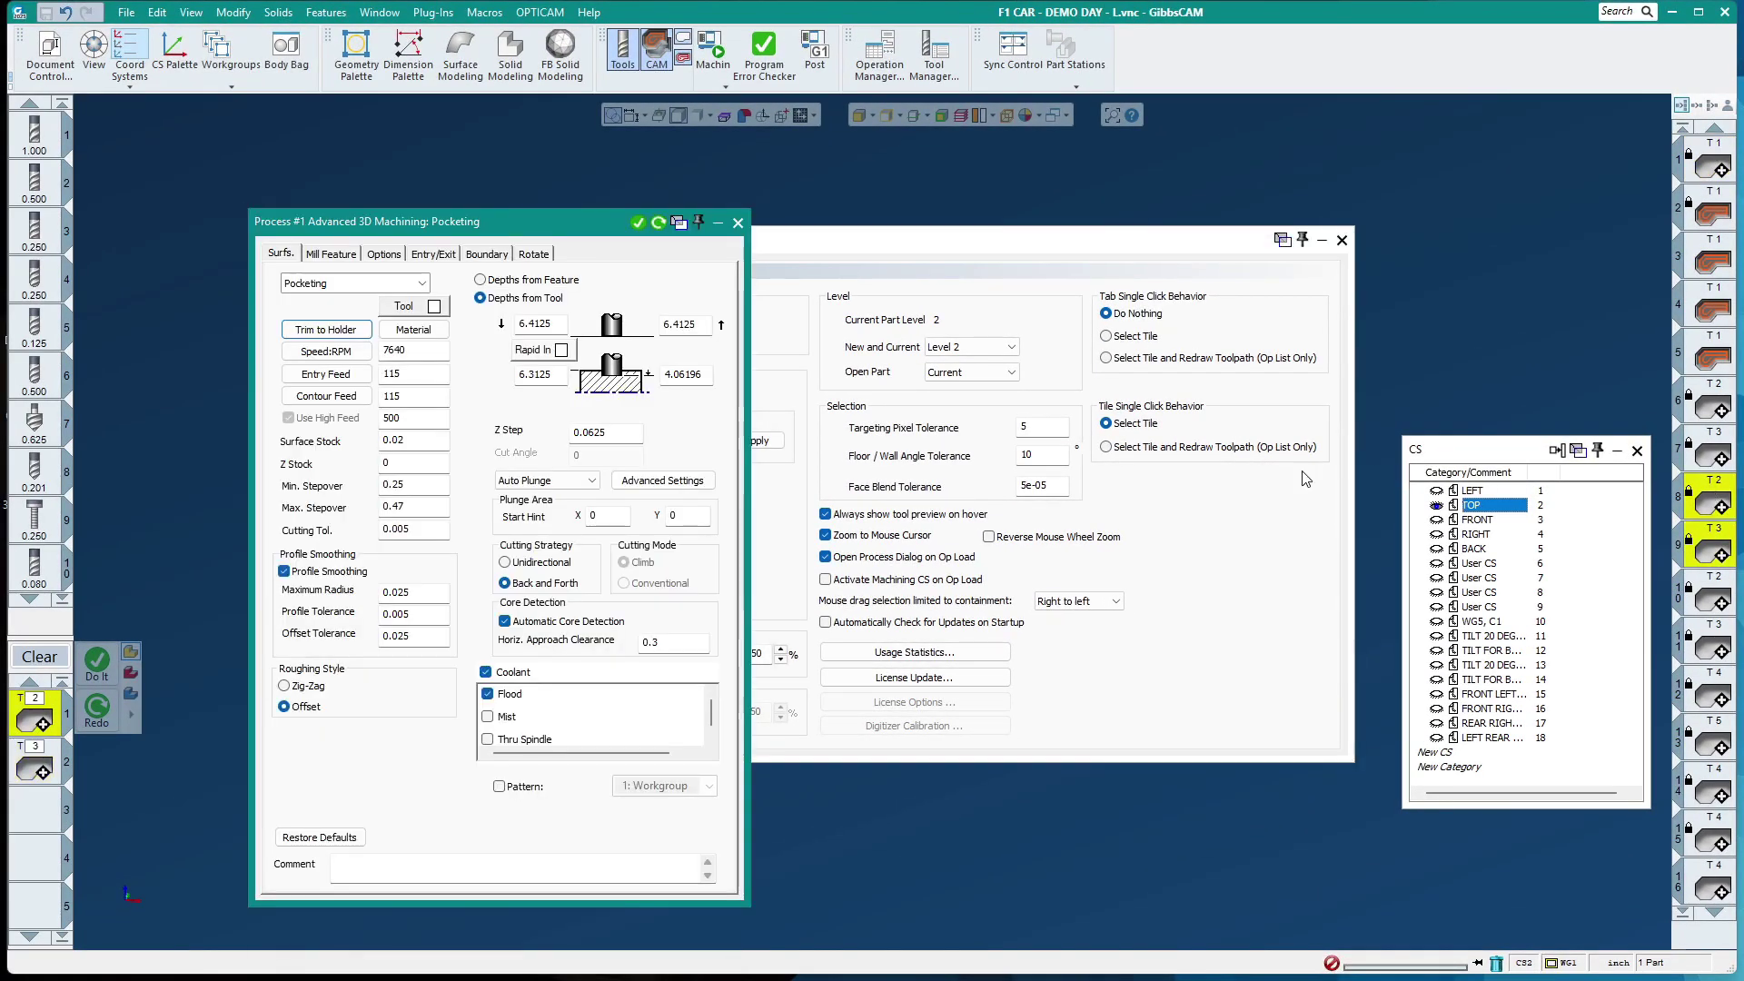
left_click(533, 253)
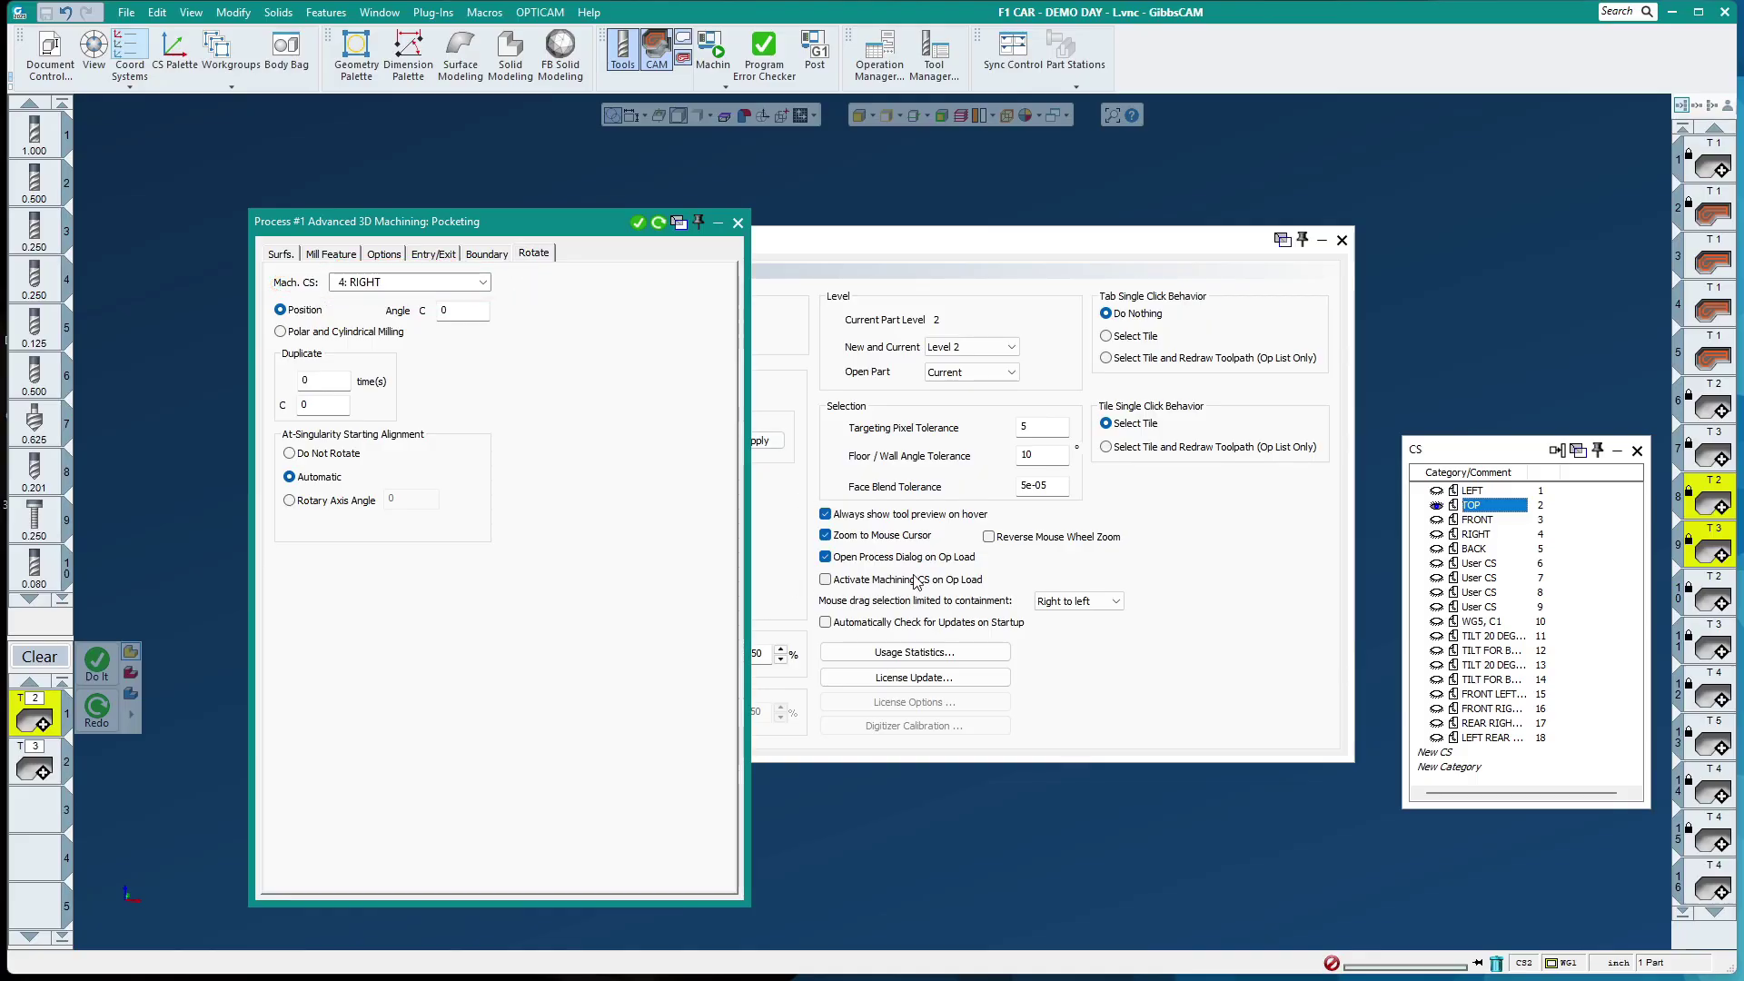
Enable Activate Machining CS on Op Load and test it by loading operation 12
left_click(843, 581)
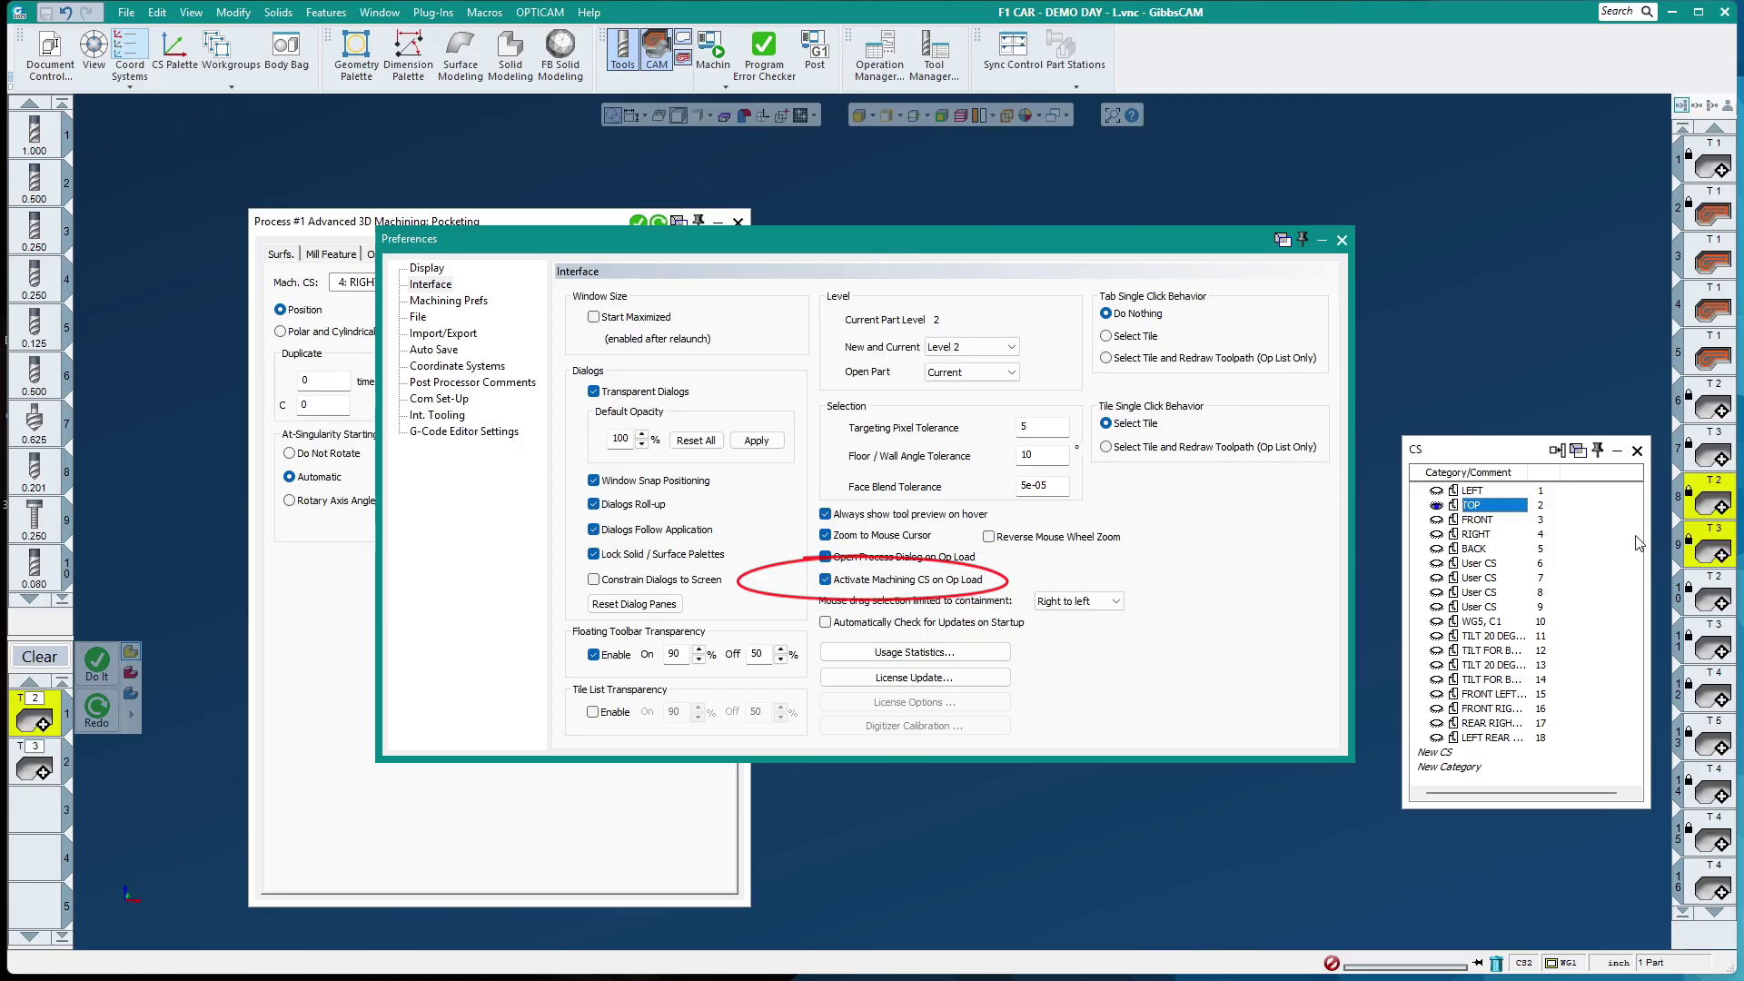
left_click(1712, 696)
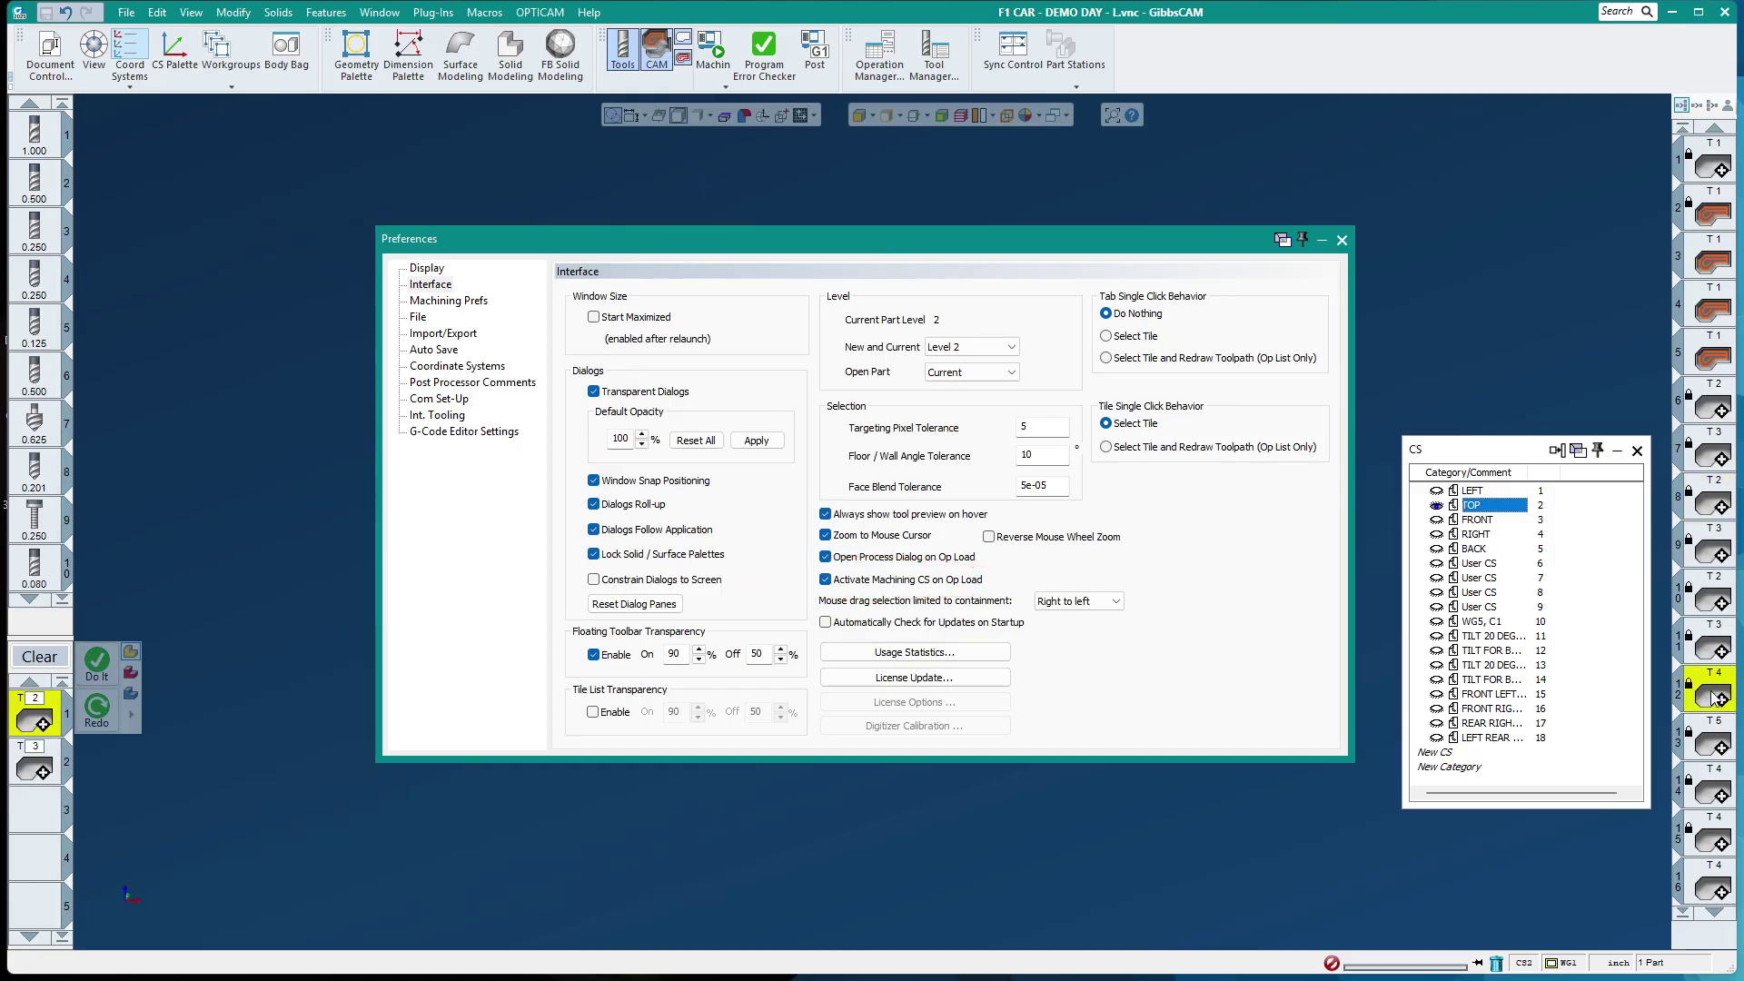
double_click(1702, 698)
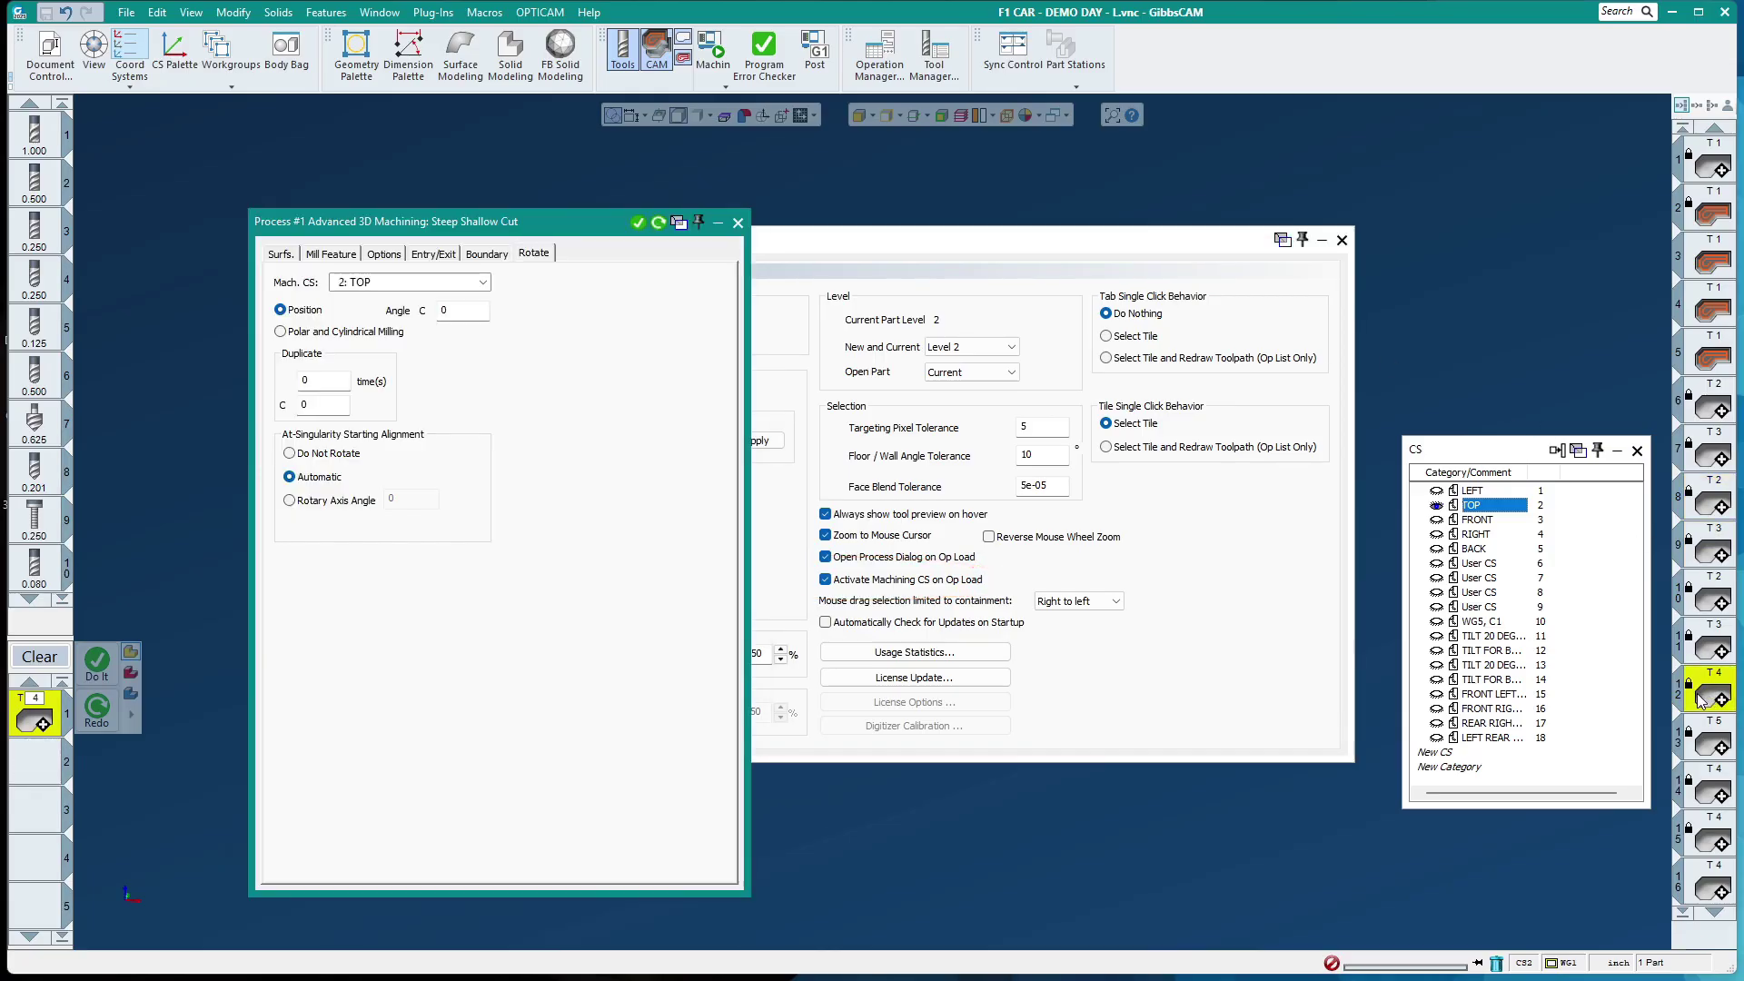
Load operation 7, reload operations 8 and 9 to compare their machining coordinate systems, and clear the process list
left_click(1708, 462)
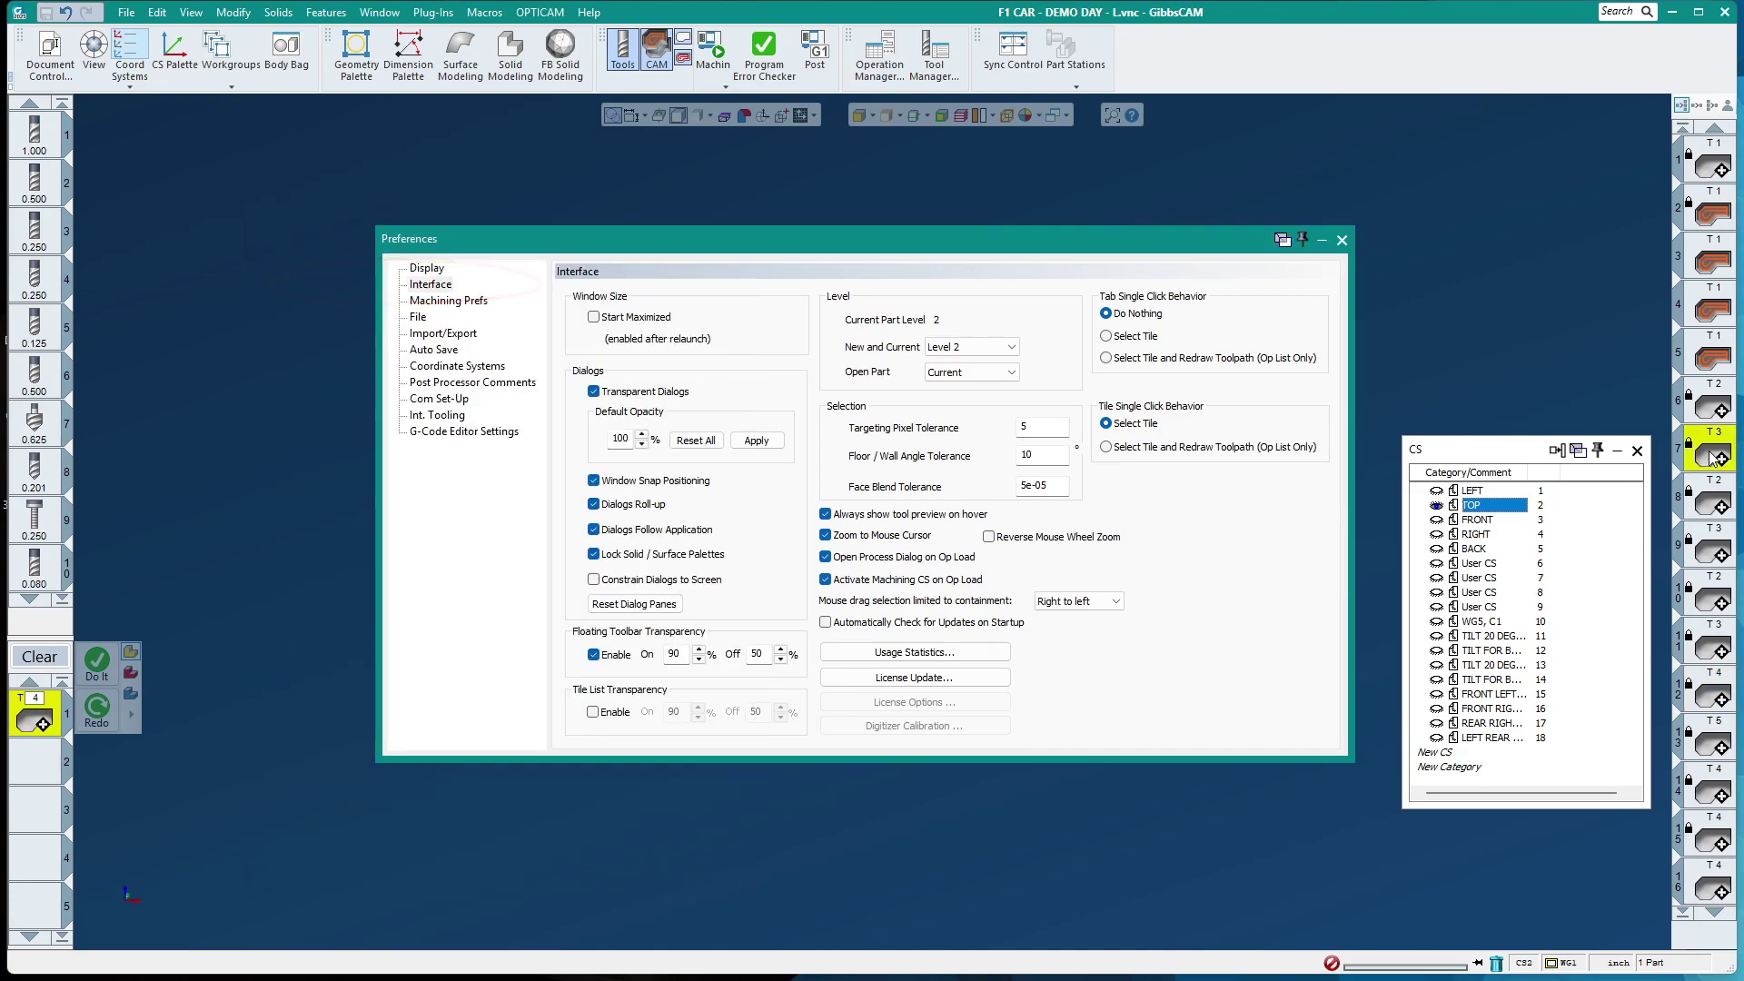
left_click(1711, 459)
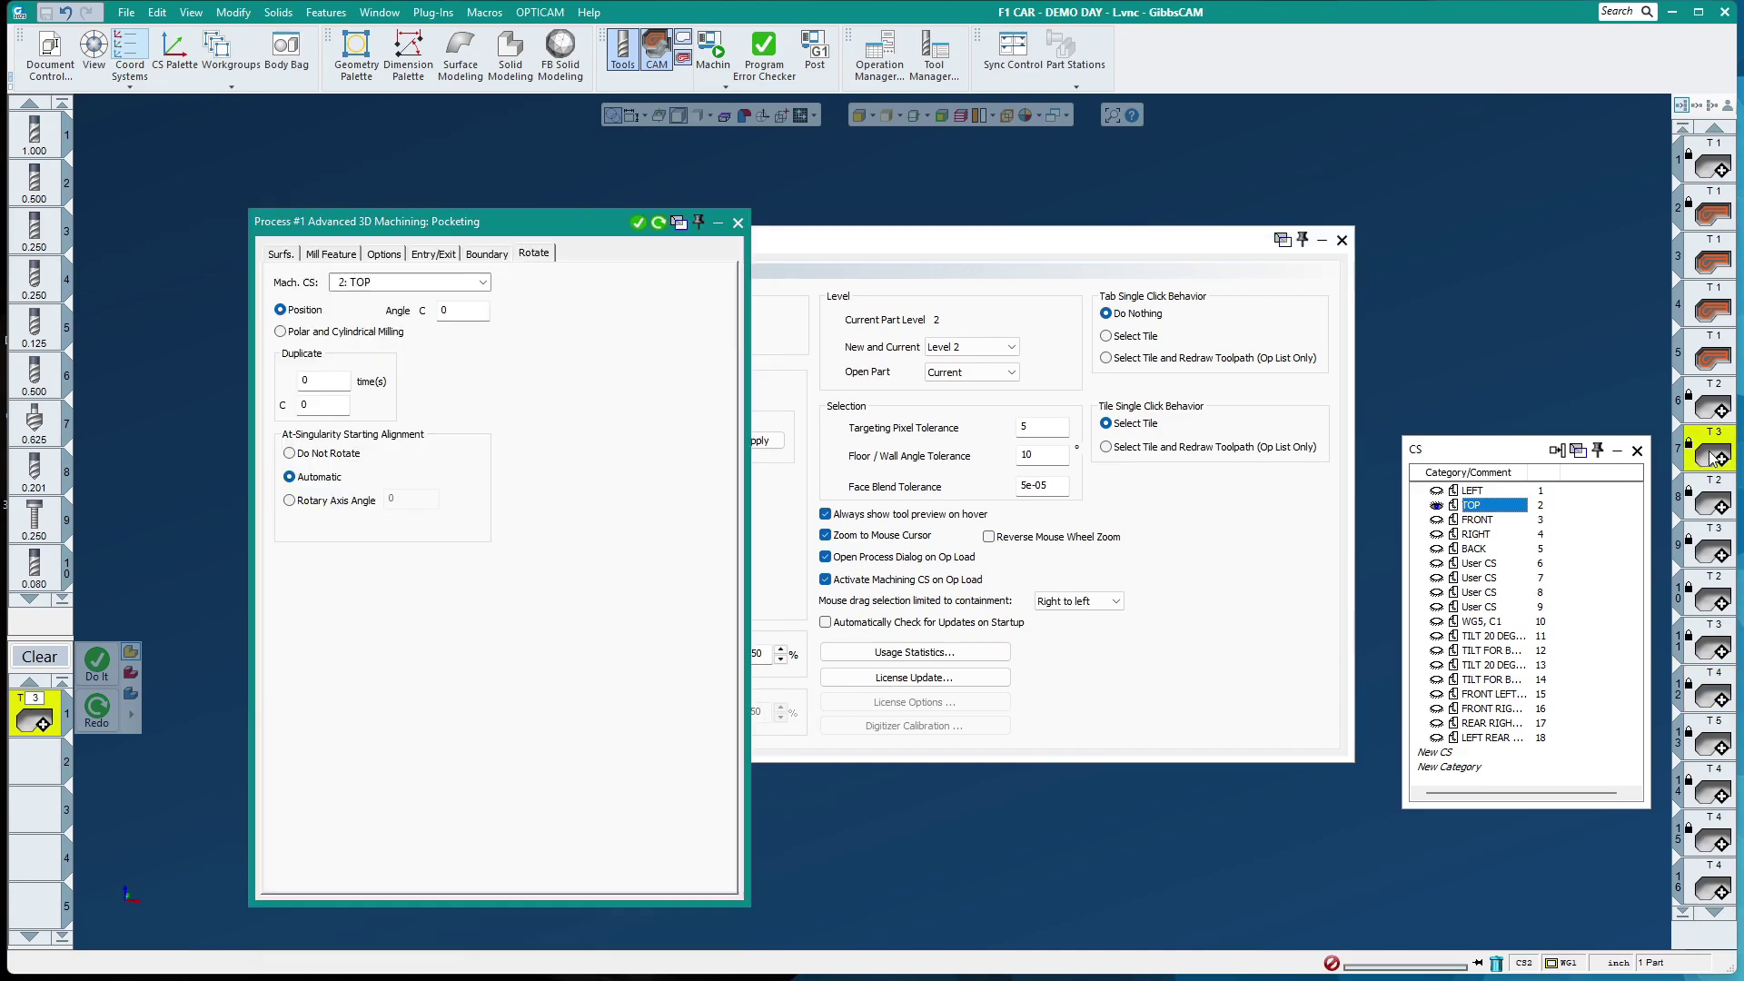
left_click(1720, 505)
left_click(1720, 505)
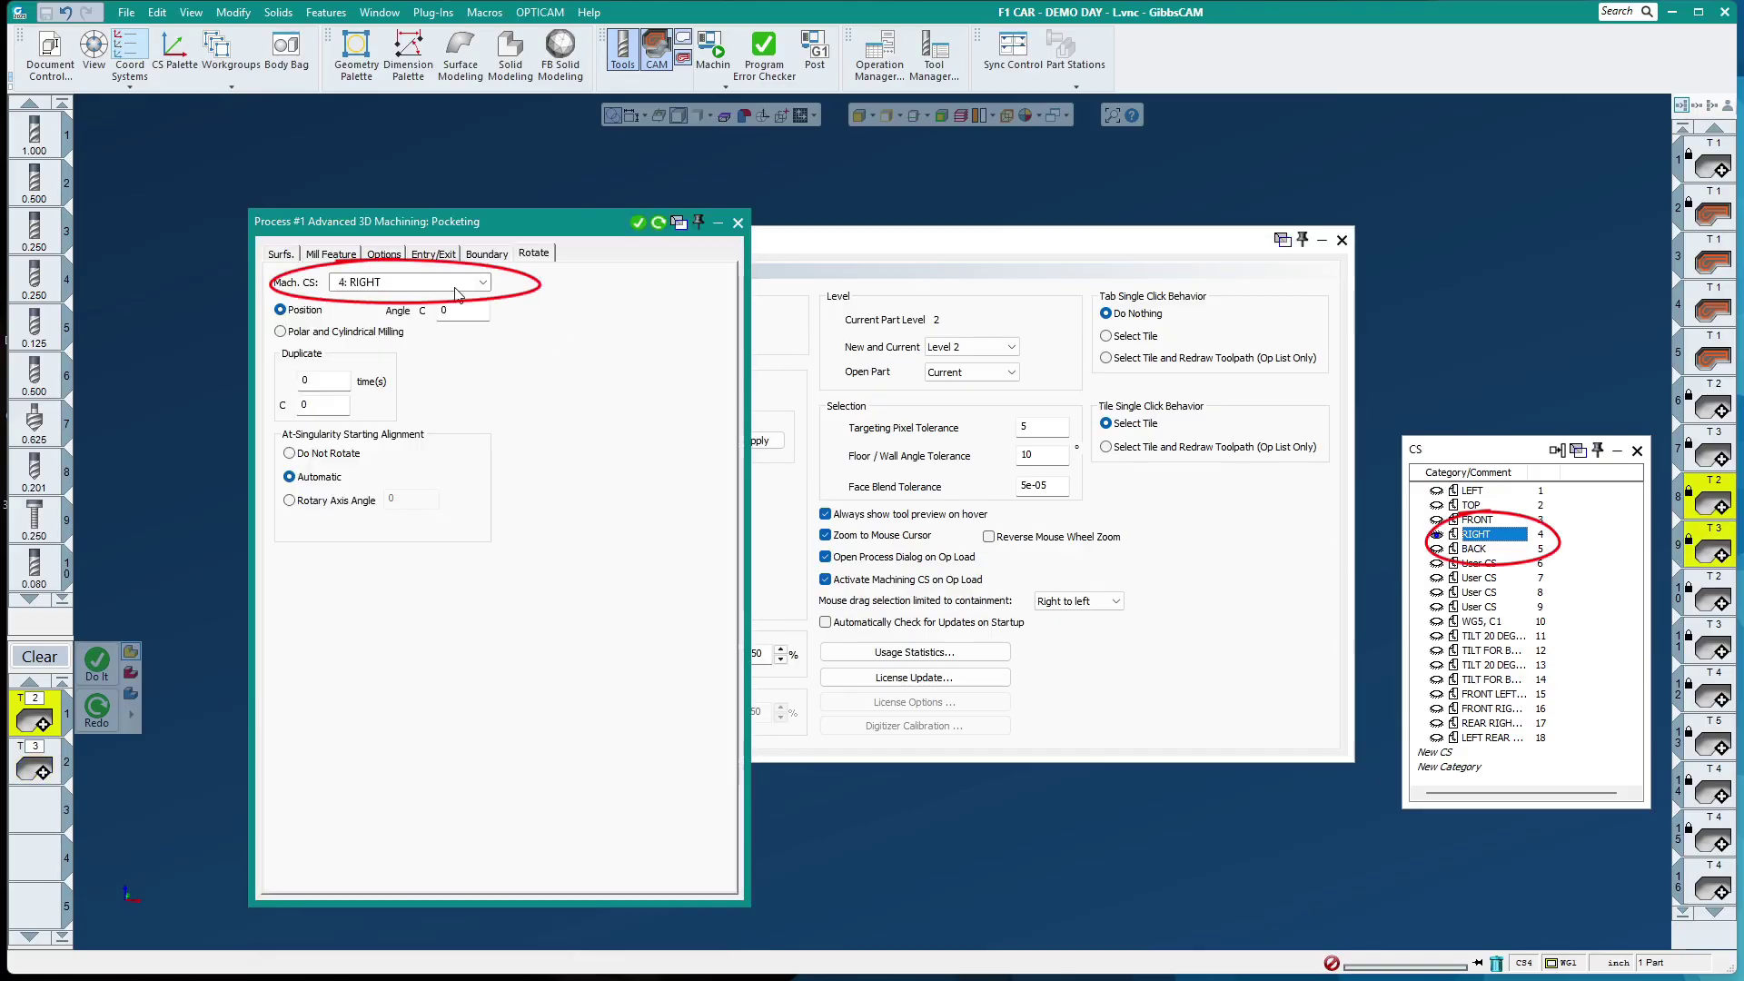
left_click(54, 661)
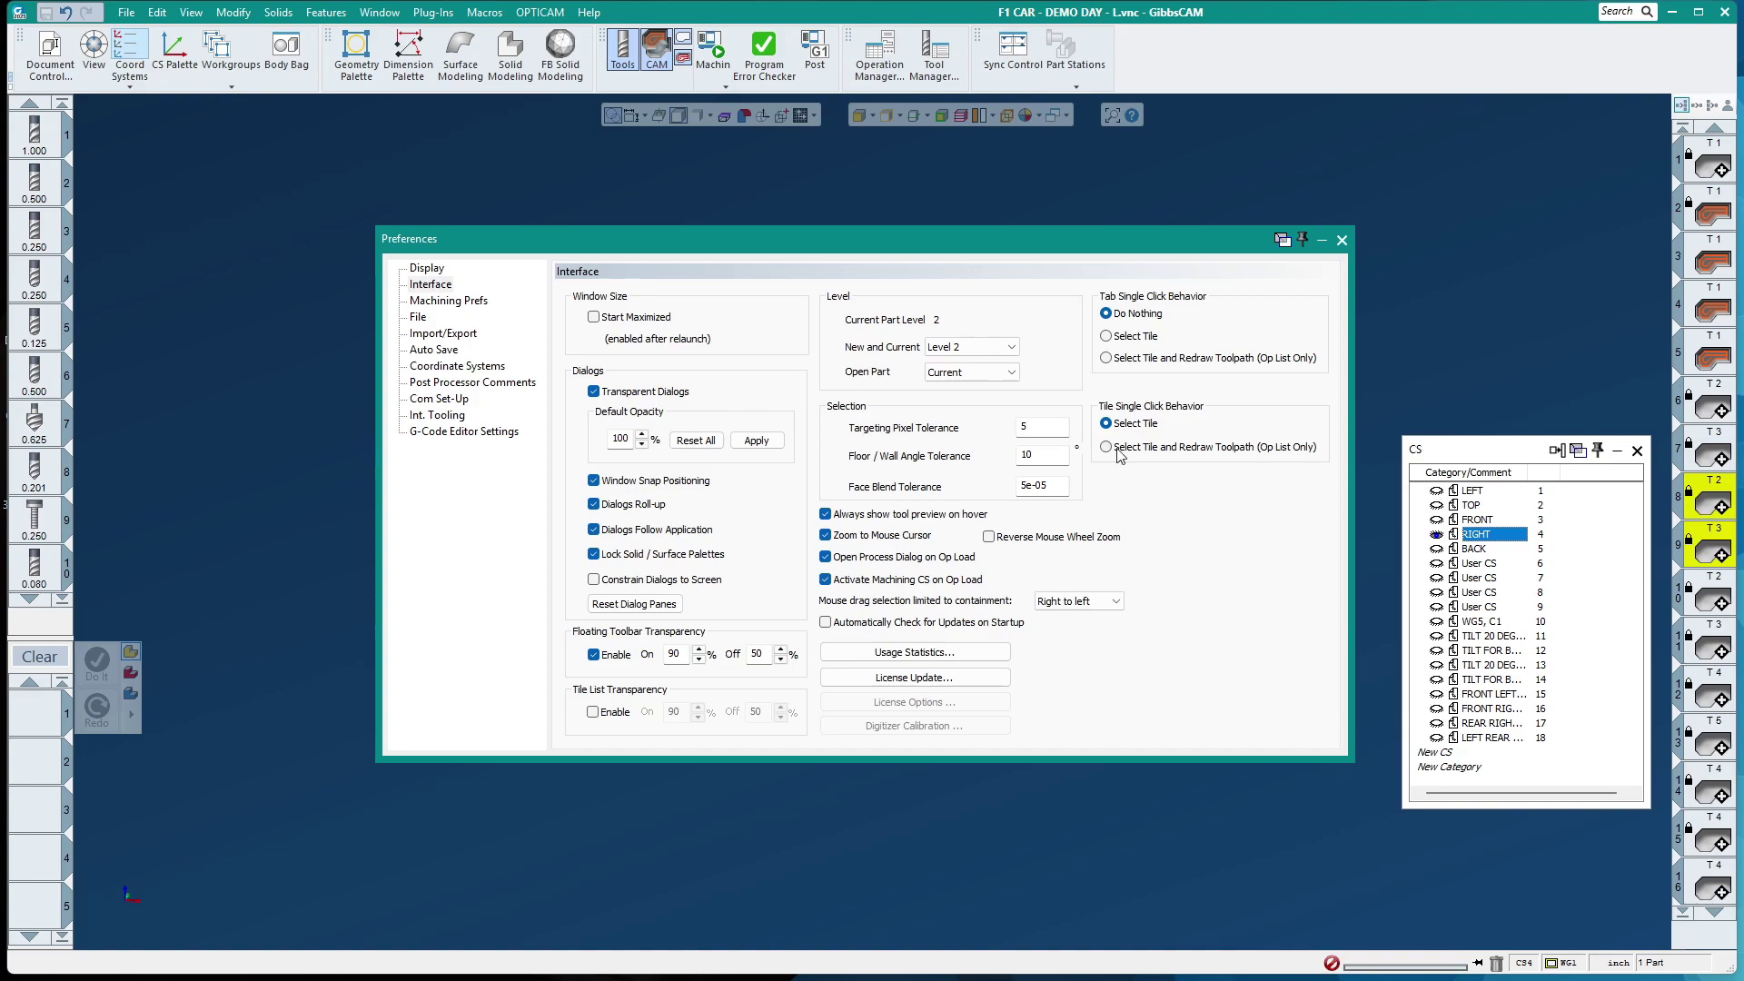
Move the Preferences dialog off the part and redraw the toolpath of operation 6 using the view palette
left_click_drag(1237, 238, 1041, 476)
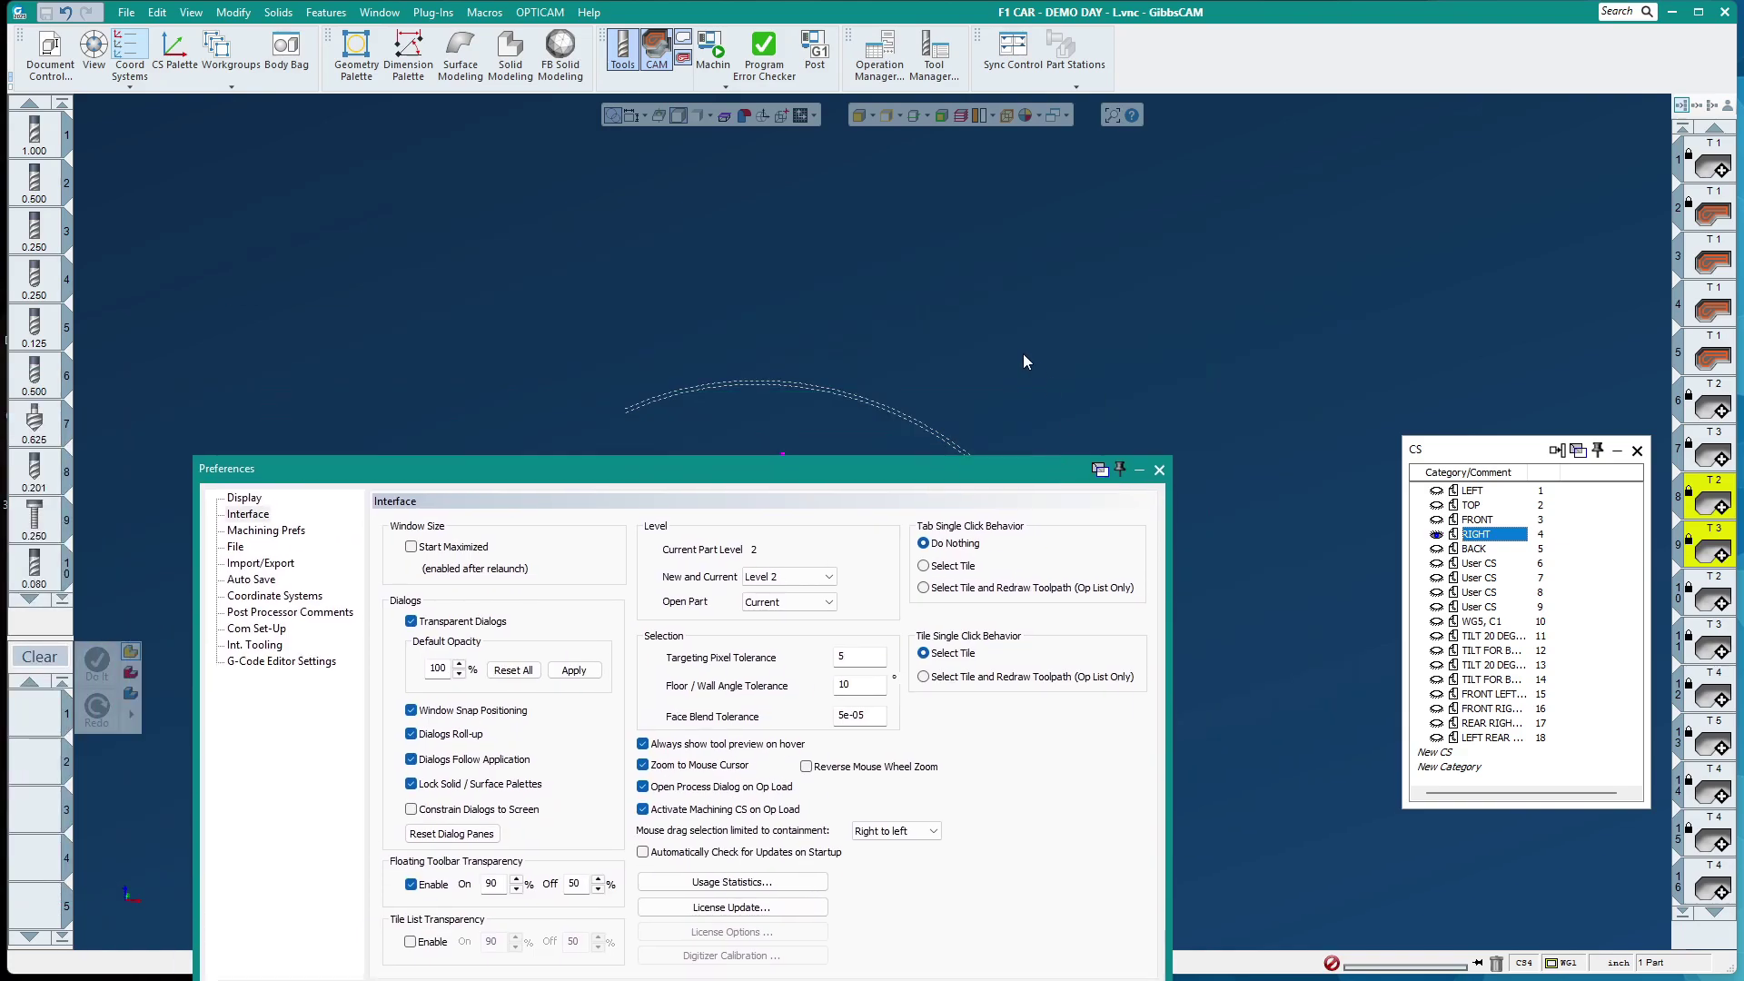
left_click(1716, 398)
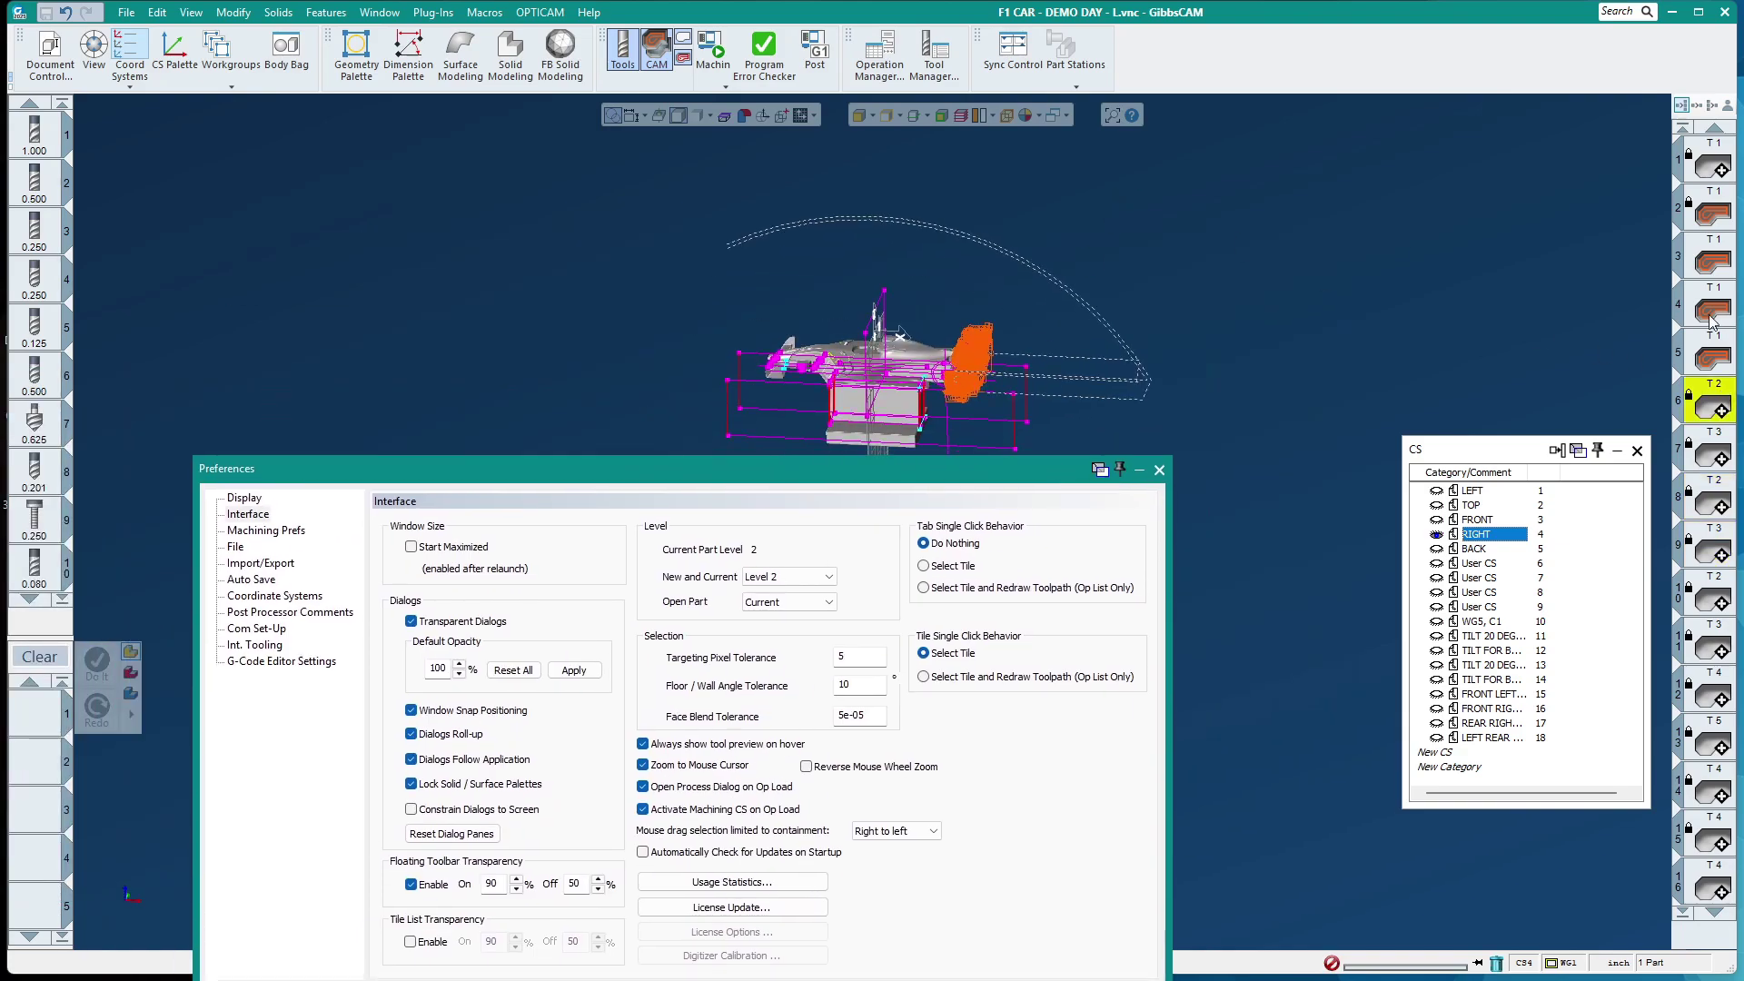
left_click(89, 66)
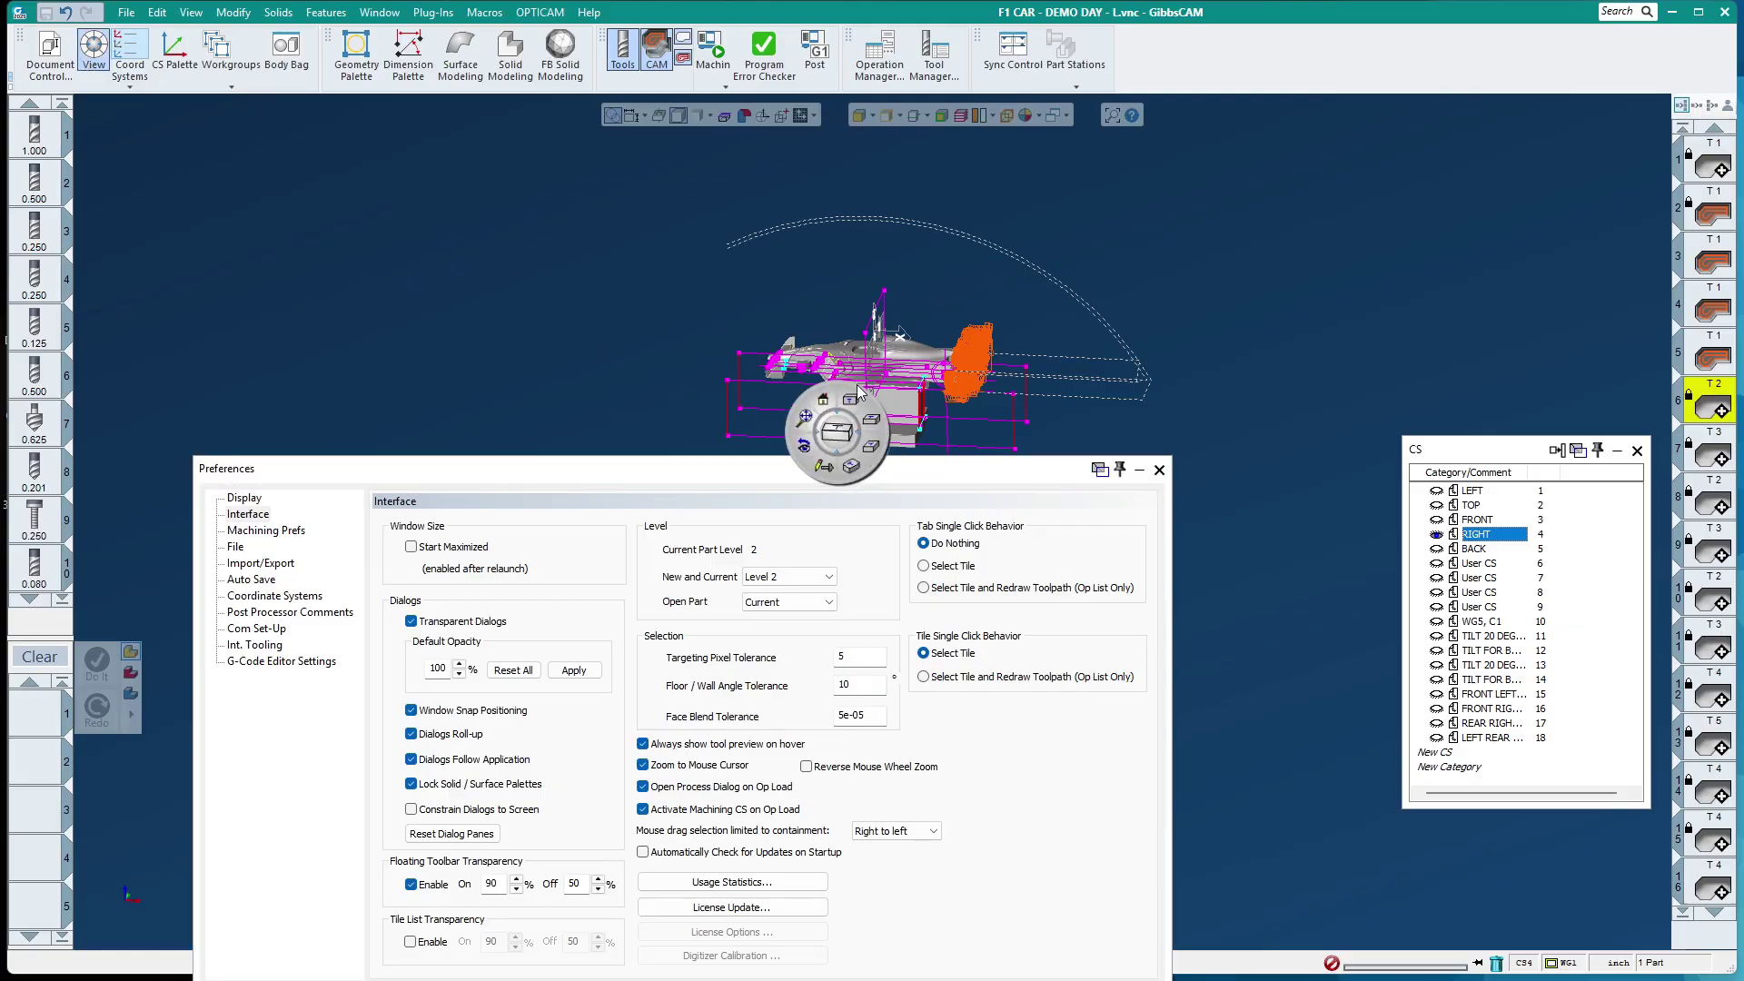
left_click_drag(875, 395, 254, 140)
left_click(207, 218)
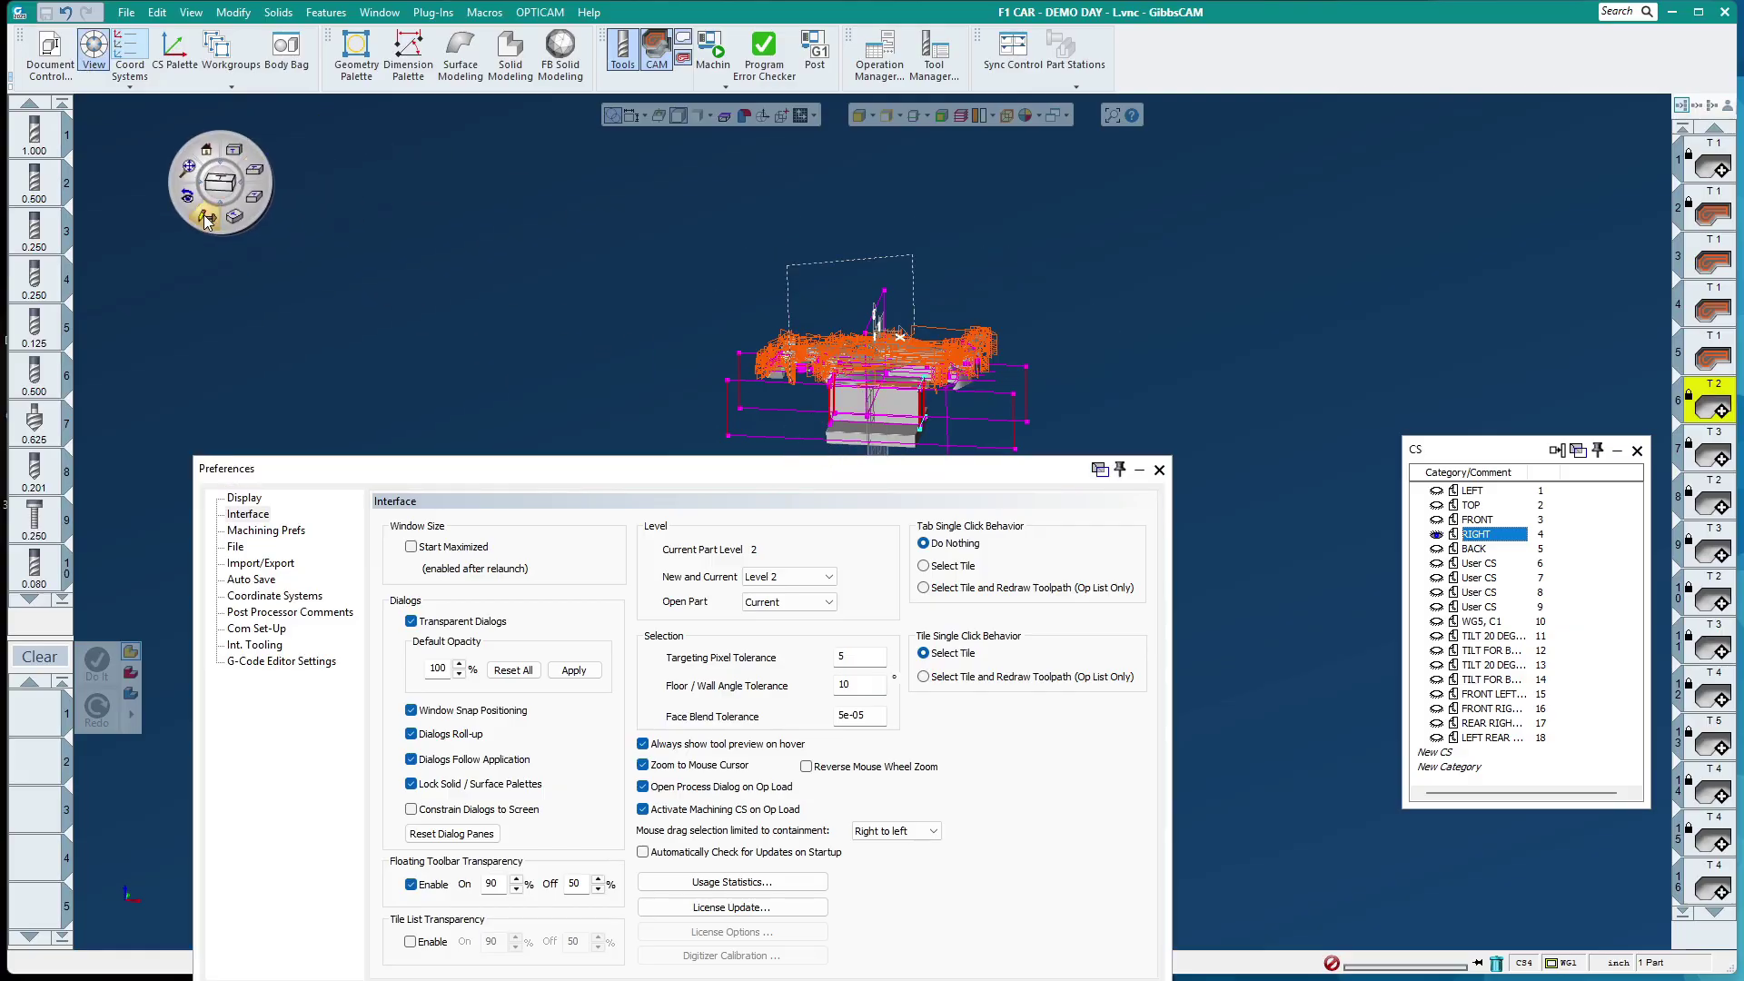
Inspect the toolpaths of operations 7, 5 and 9 one at a time
left_click(1695, 442)
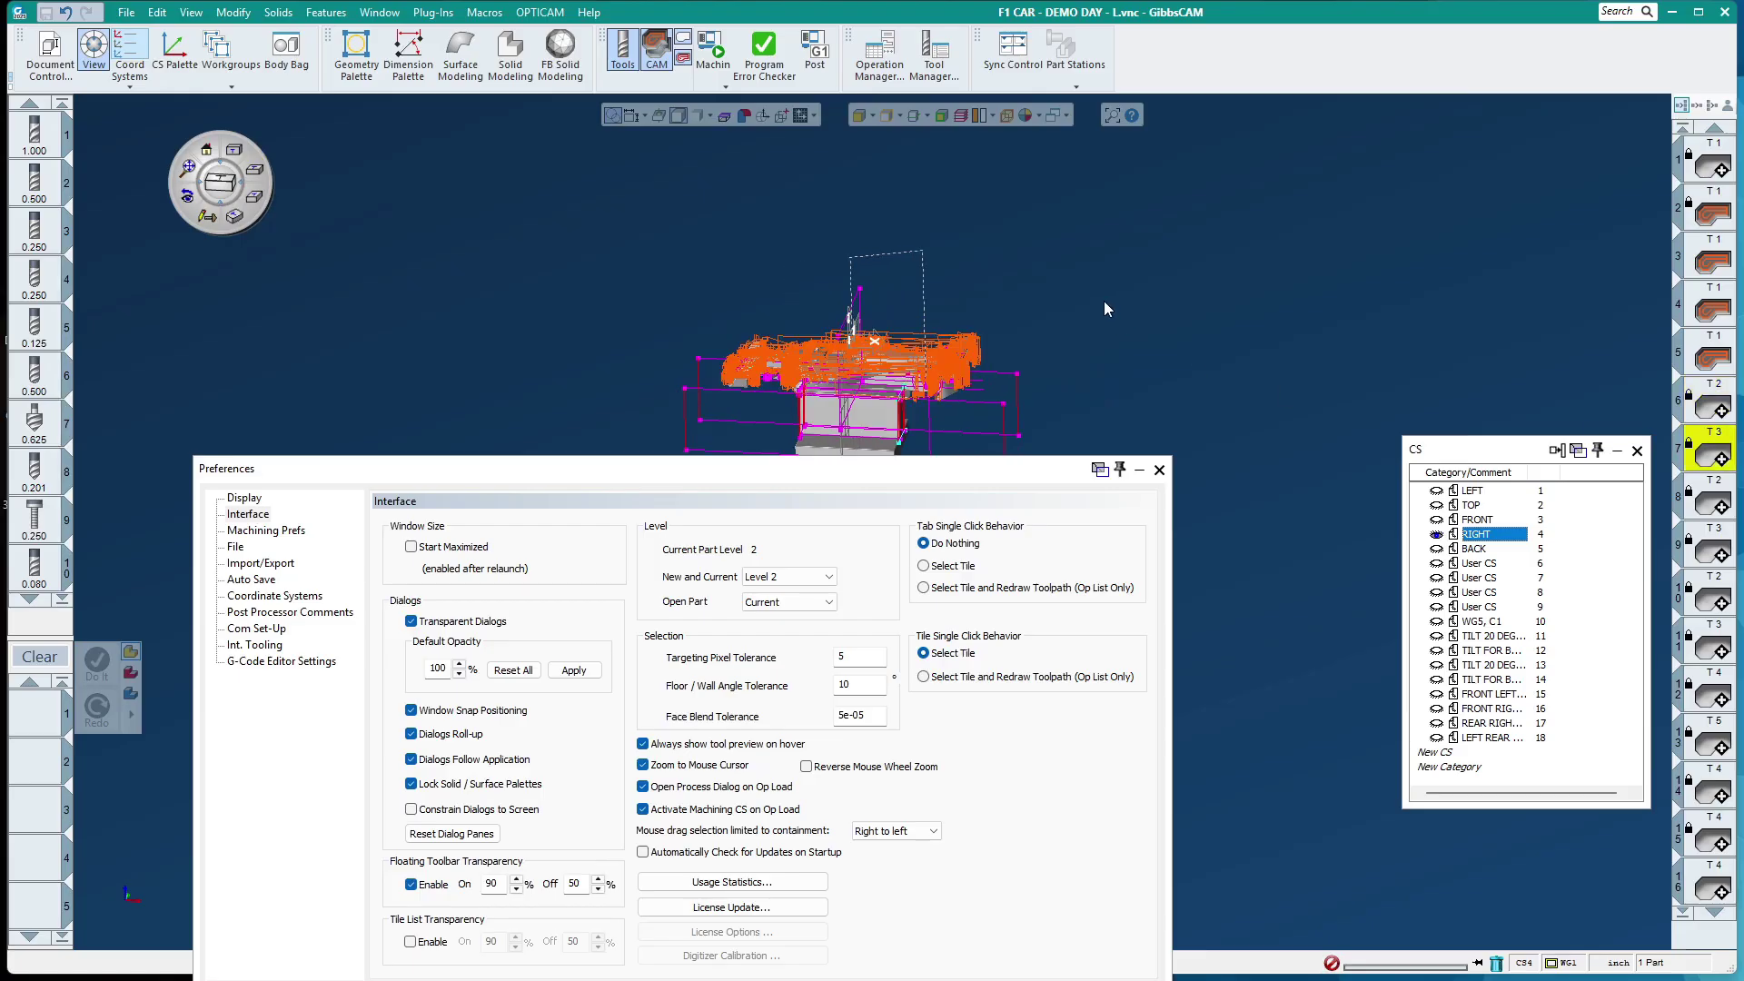
left_click(1695, 359)
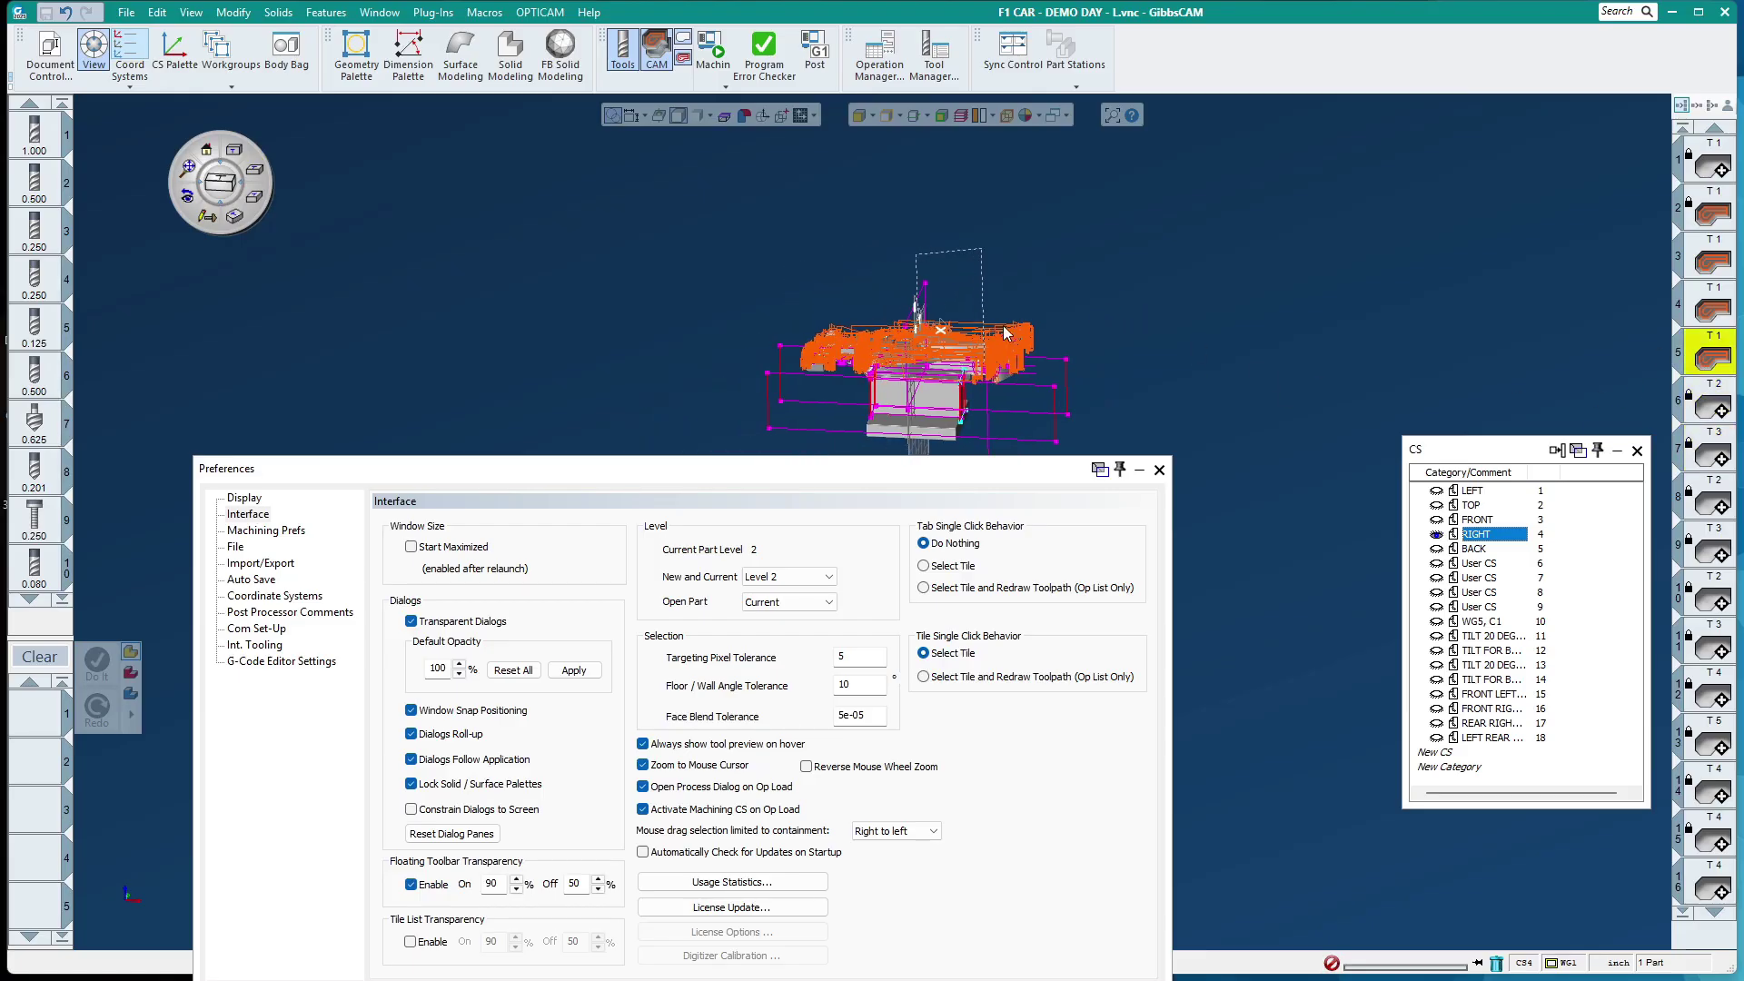
left_click(1710, 551)
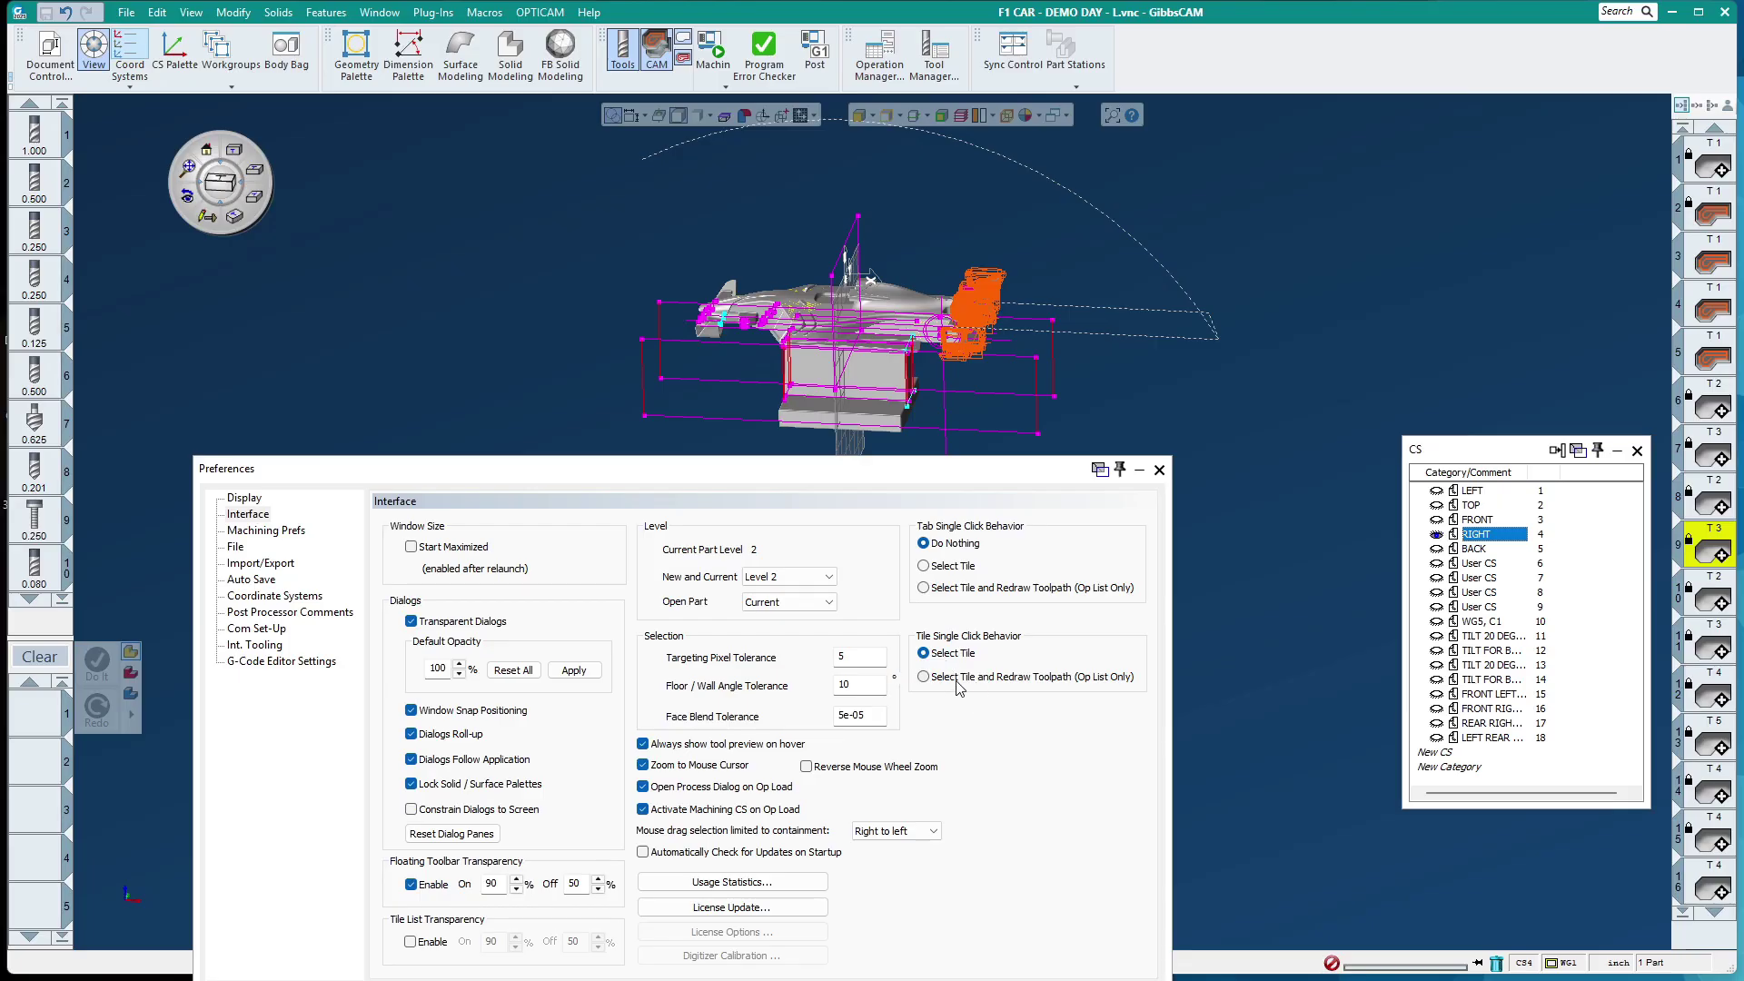
Set Tile Single Click Behavior to Select Tile and Redraw Toolpath, and test it on operations 6, 10, 11, 12 and 13
left_click(1011, 682)
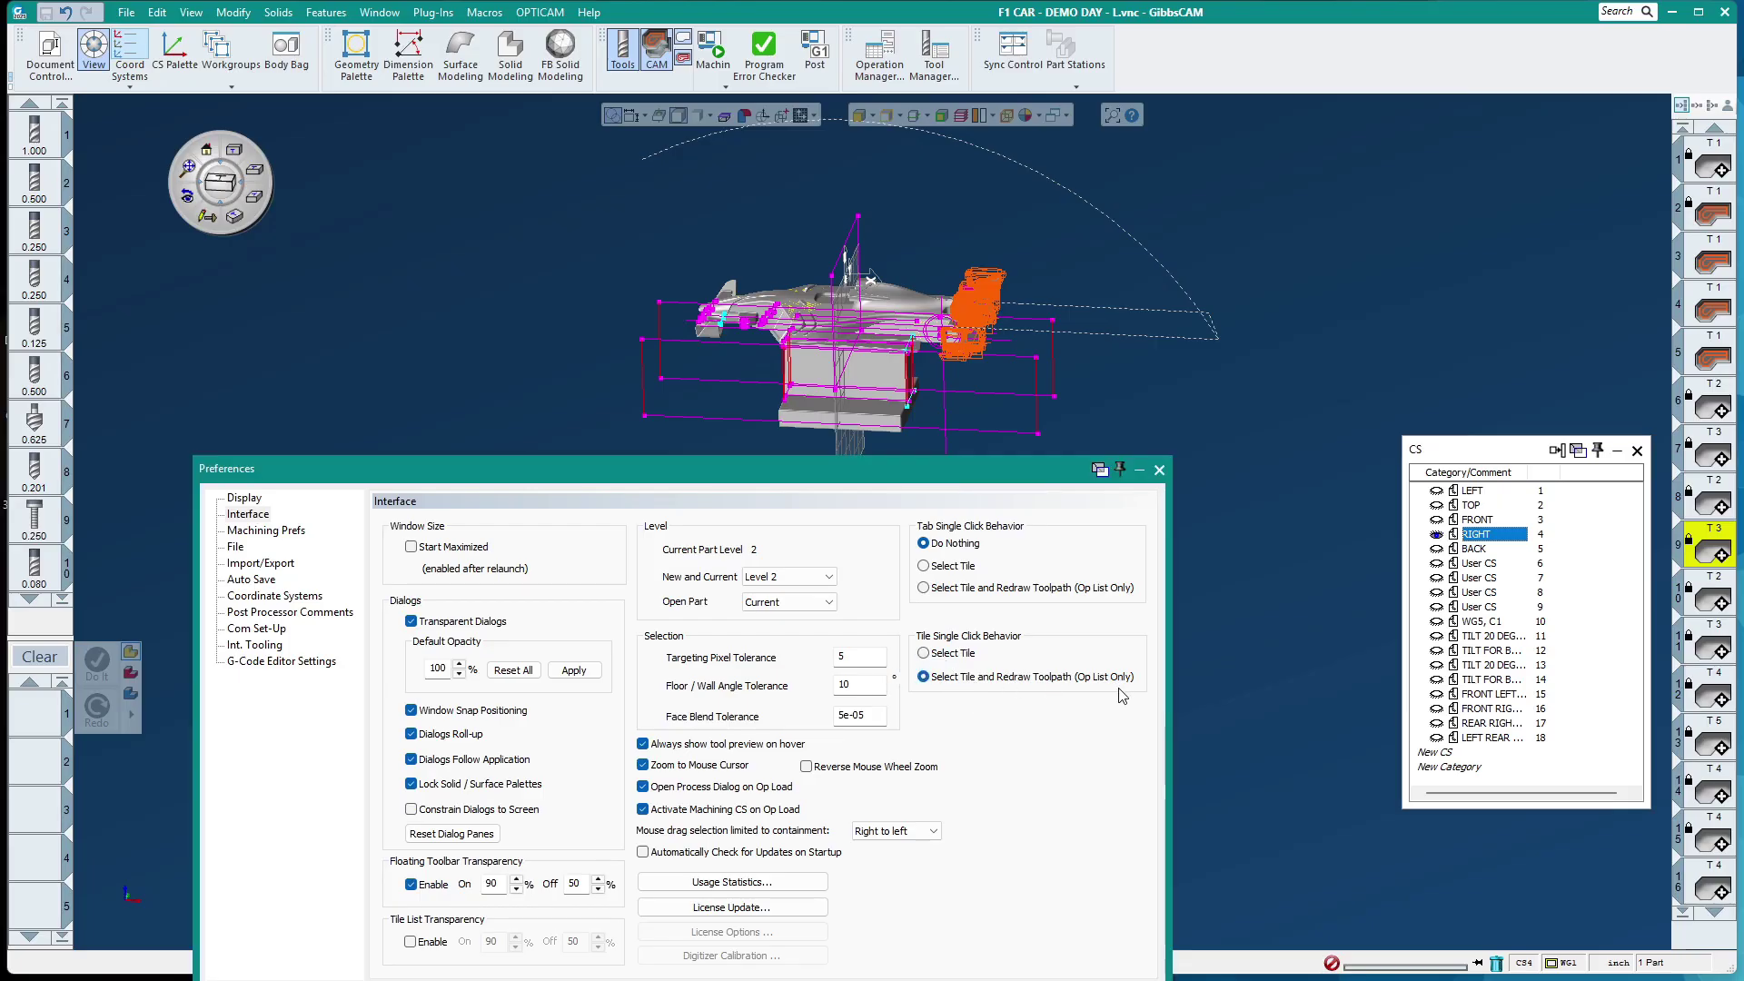
left_click(1713, 408)
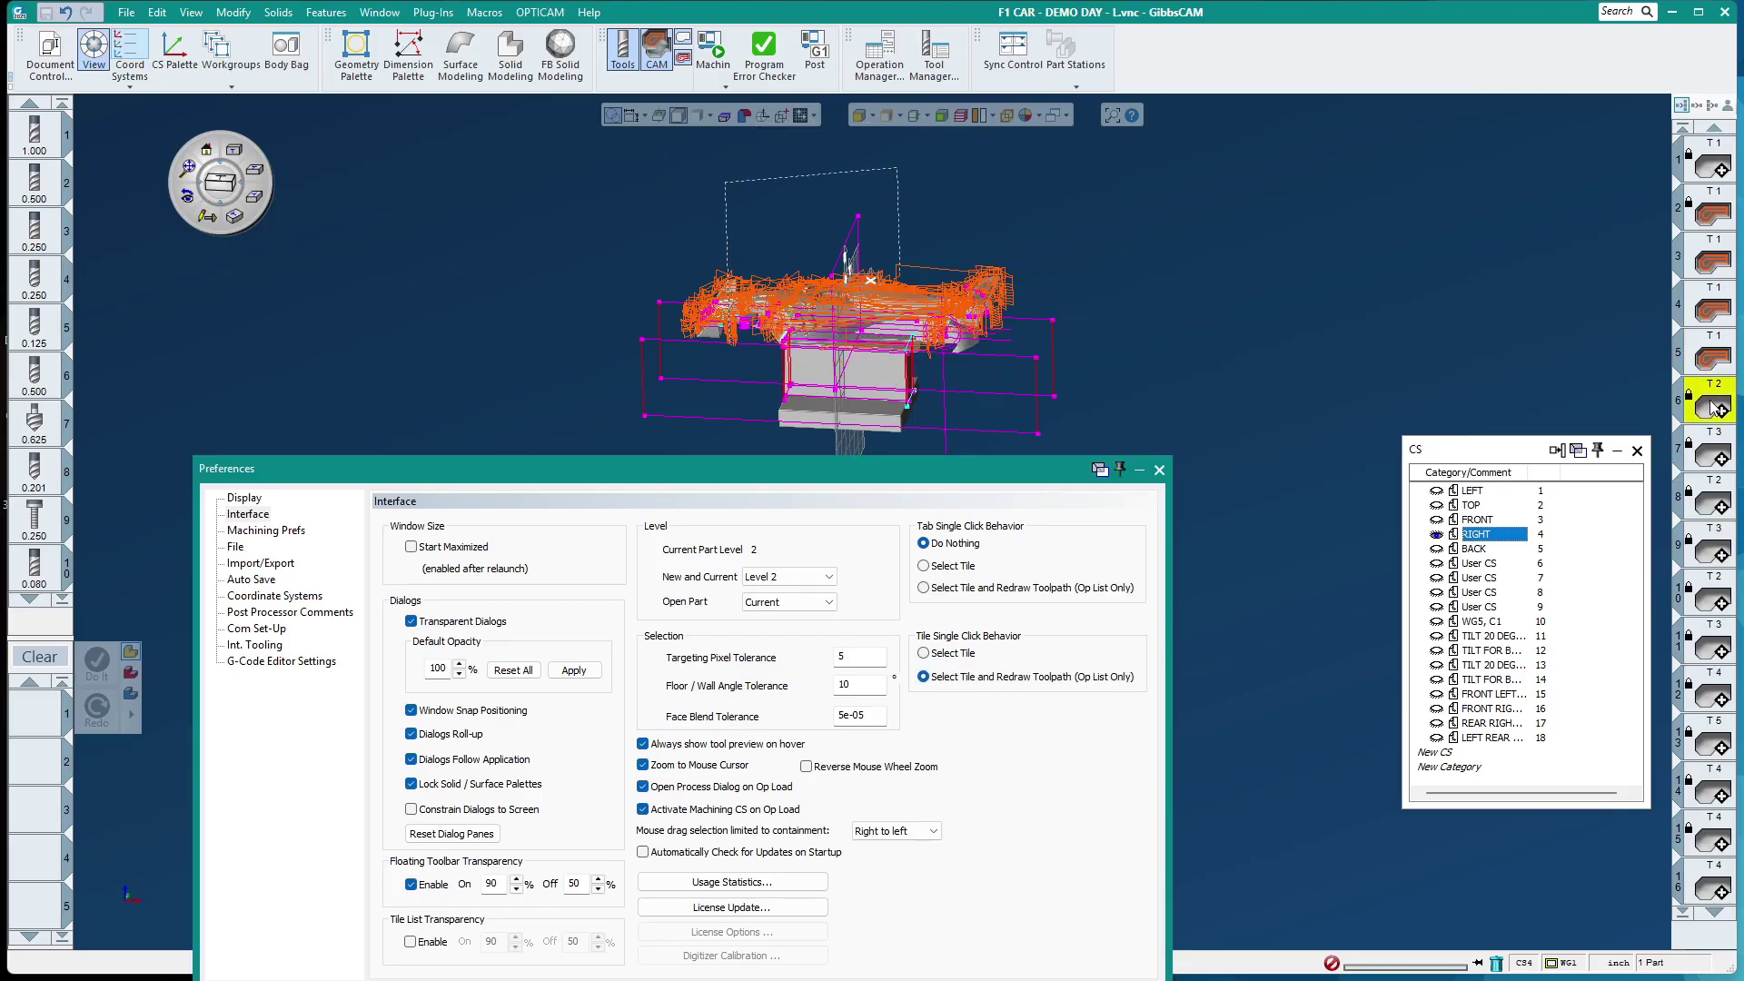
left_click(1706, 596)
left_click(1706, 645)
left_click(1708, 693)
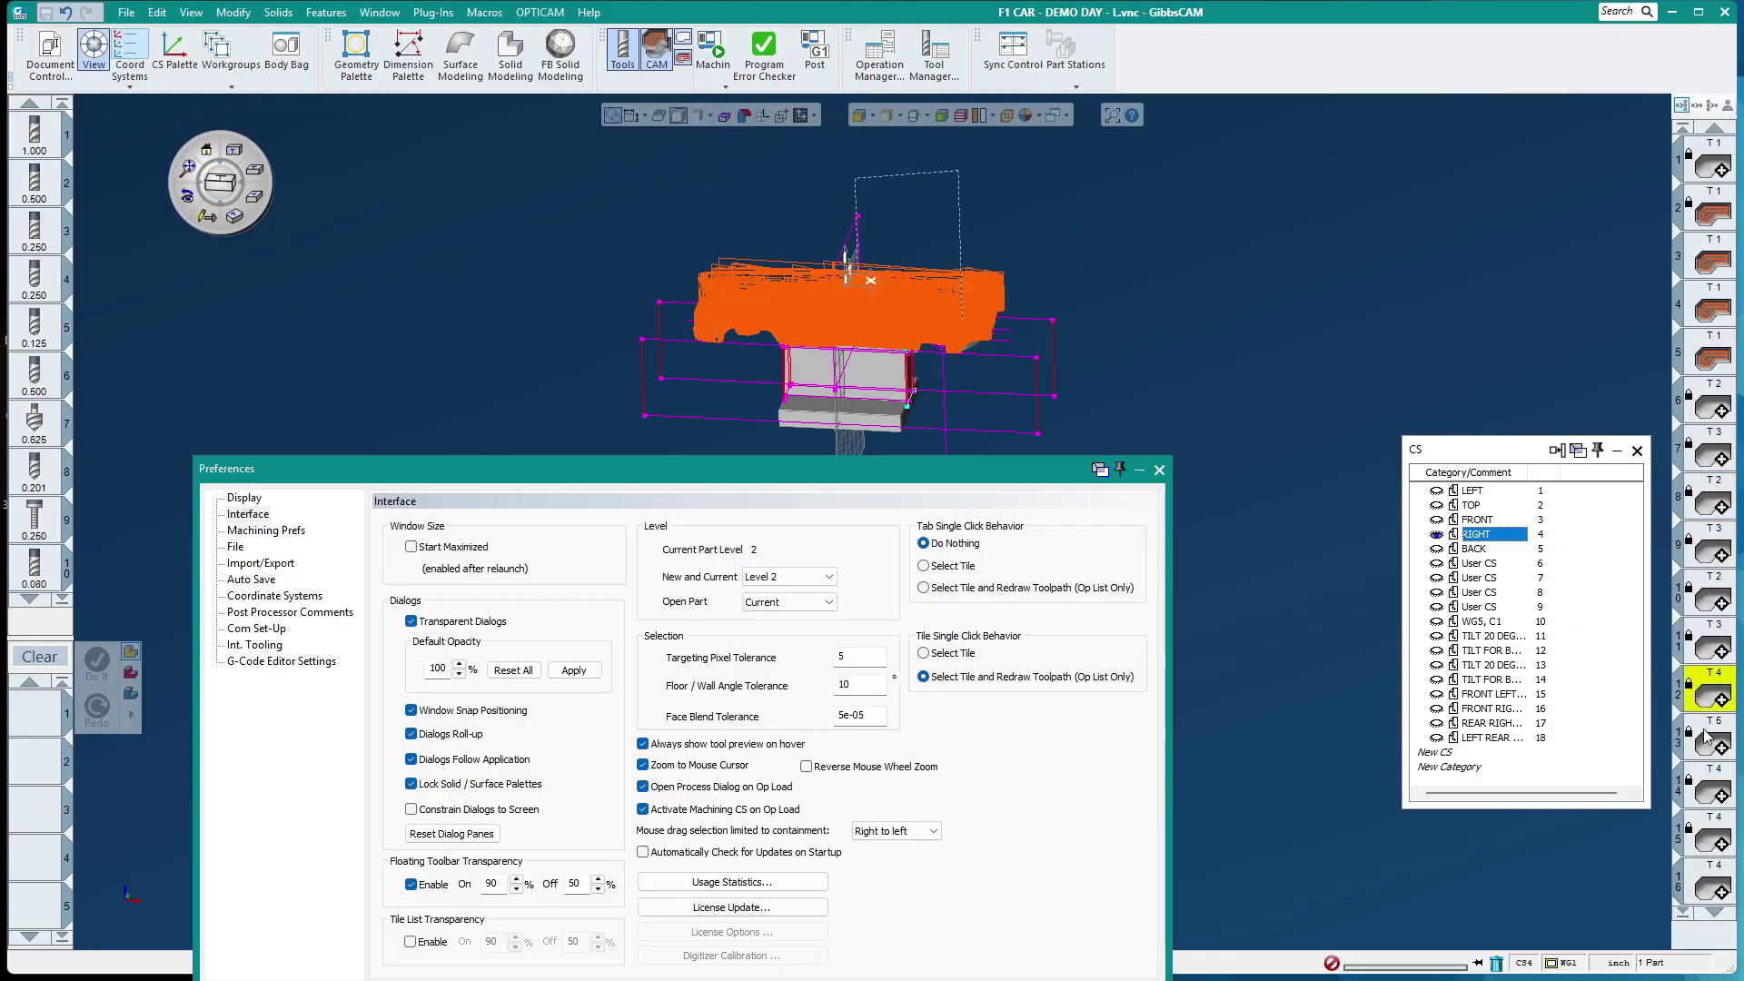
left_click(1708, 740)
Enable Alert When Overwriting Post Output File and Launch New Application On File in the File preferences
left_click_drag(823, 474, 901, 269)
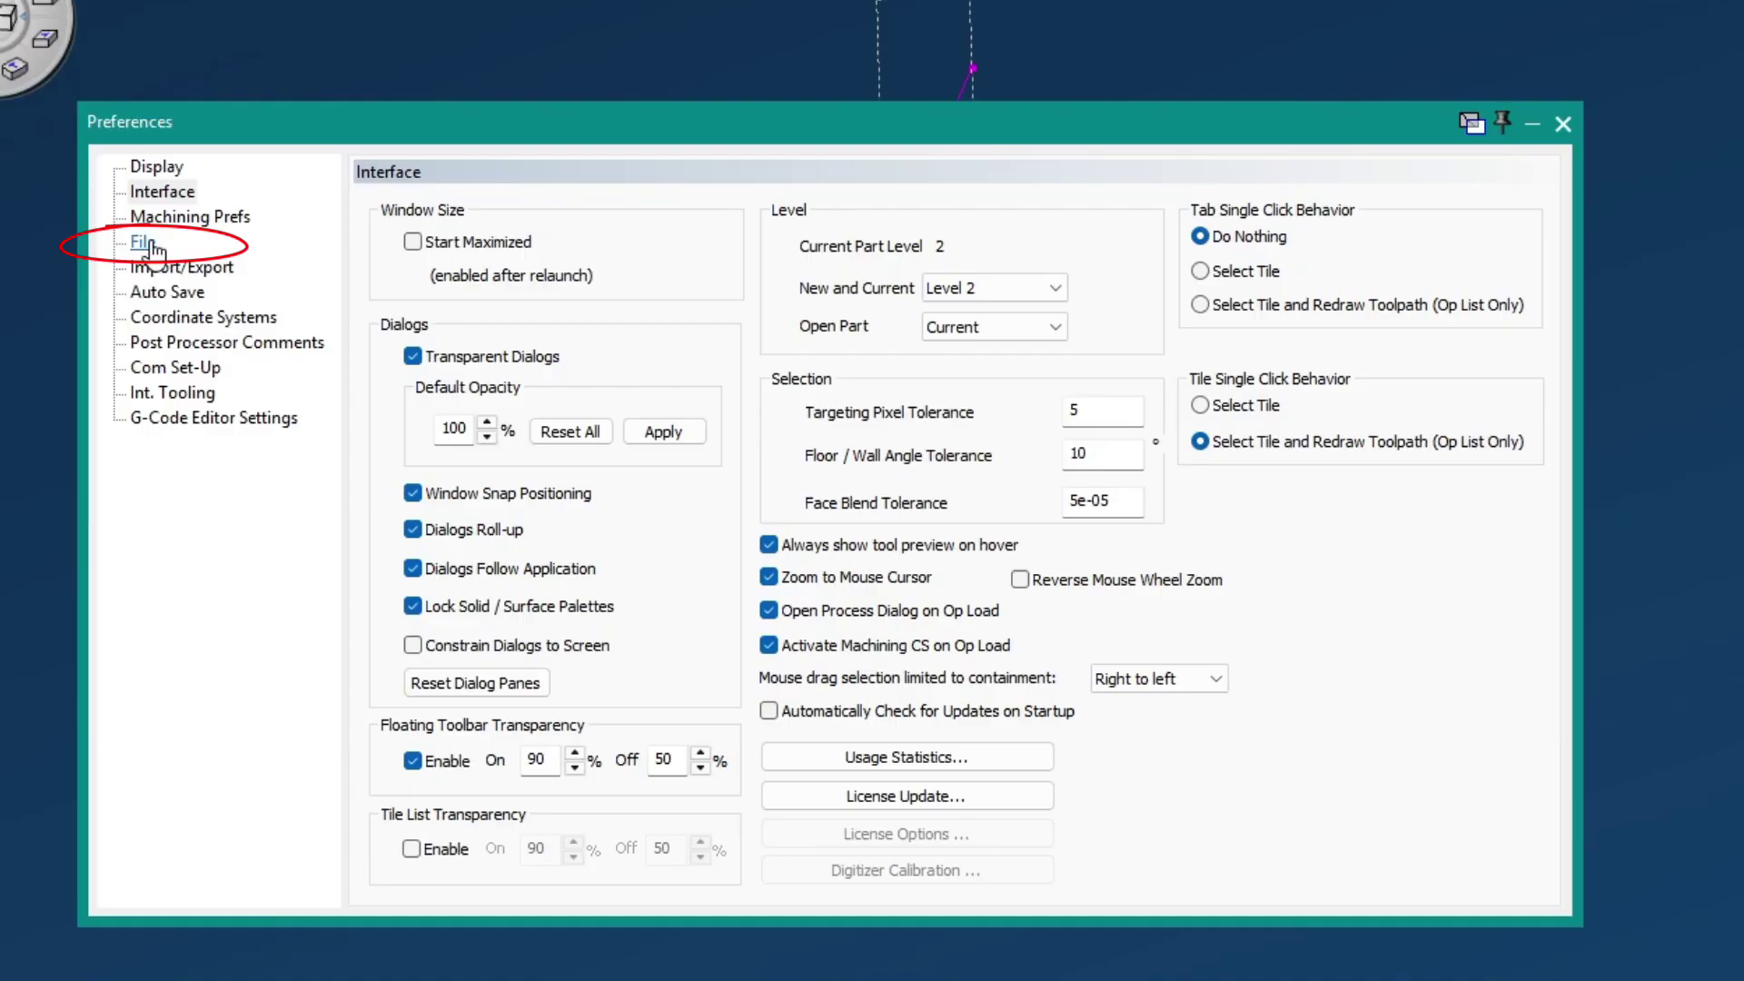
left_click(146, 242)
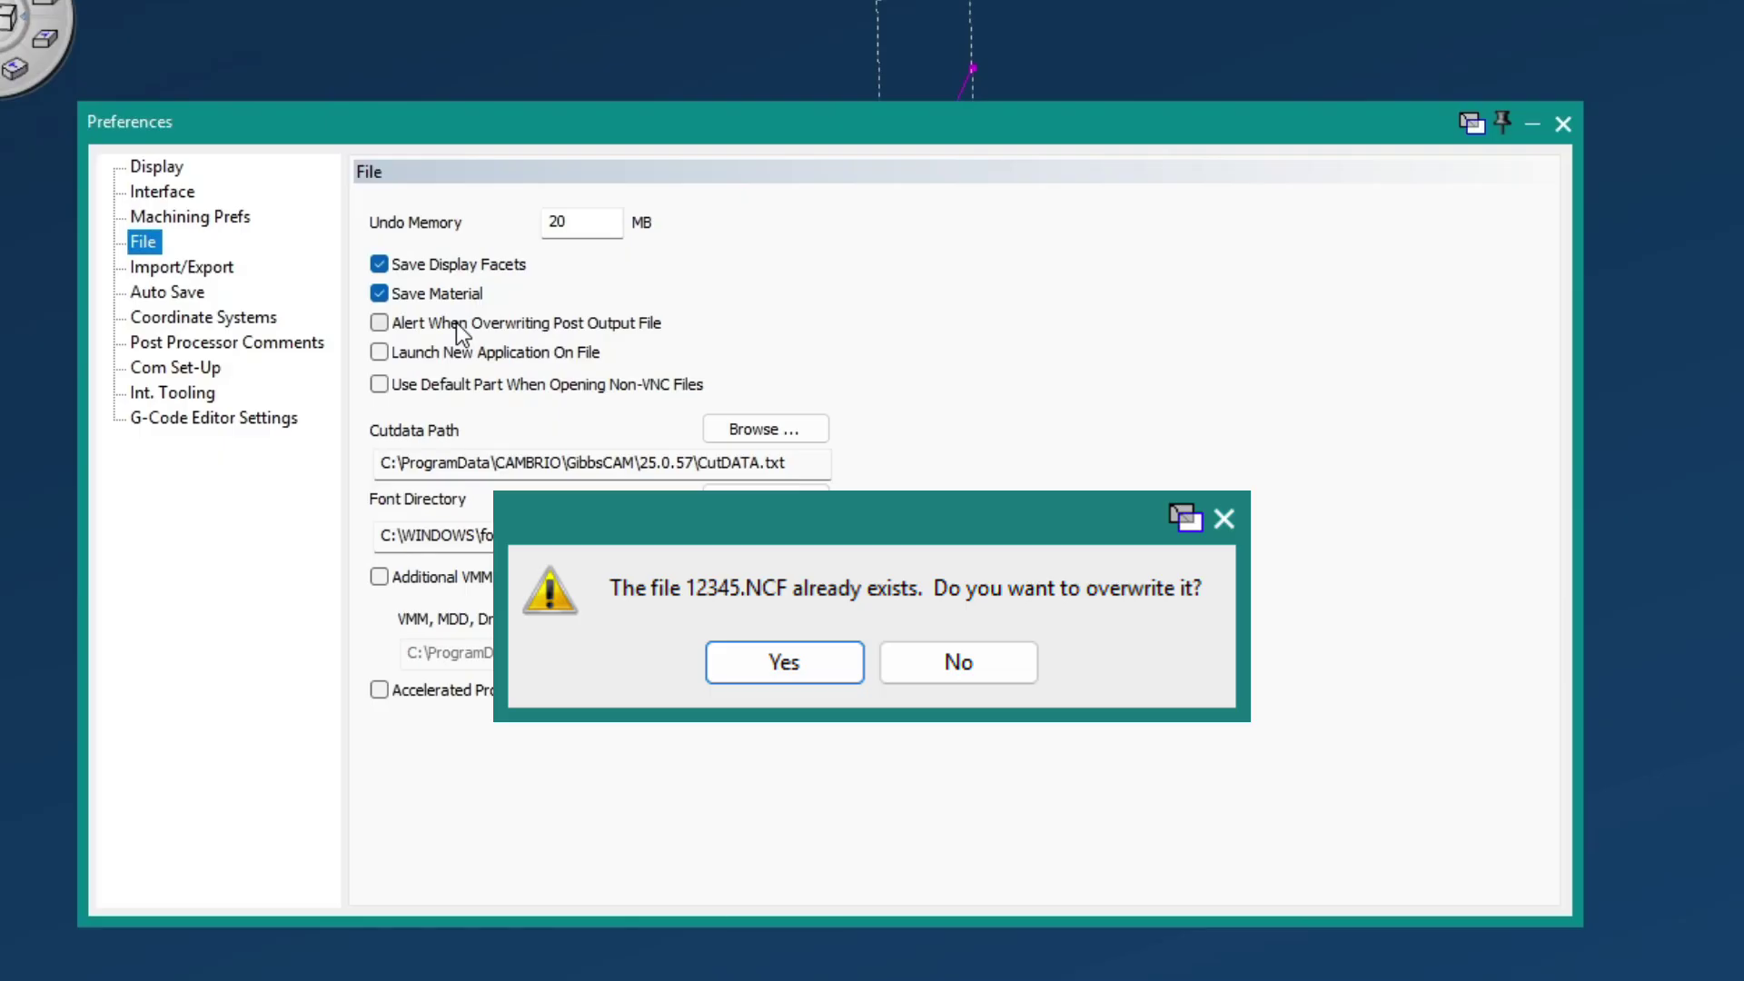
key("Return")
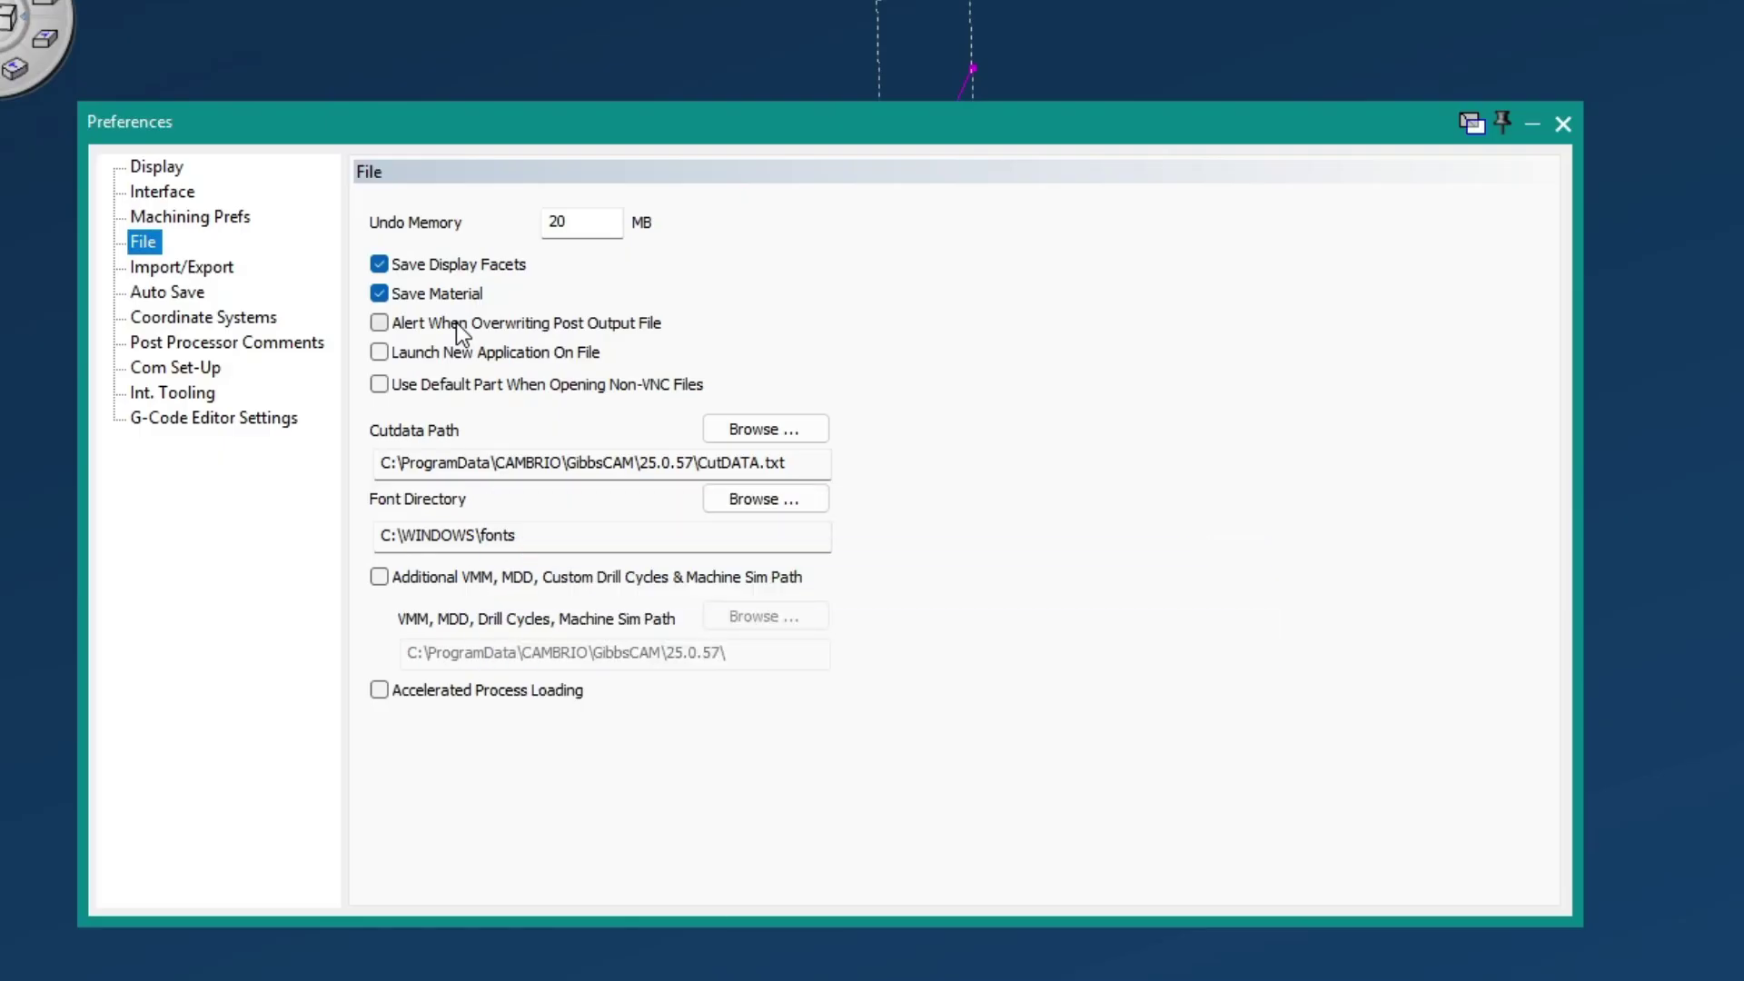
left_click(437, 323)
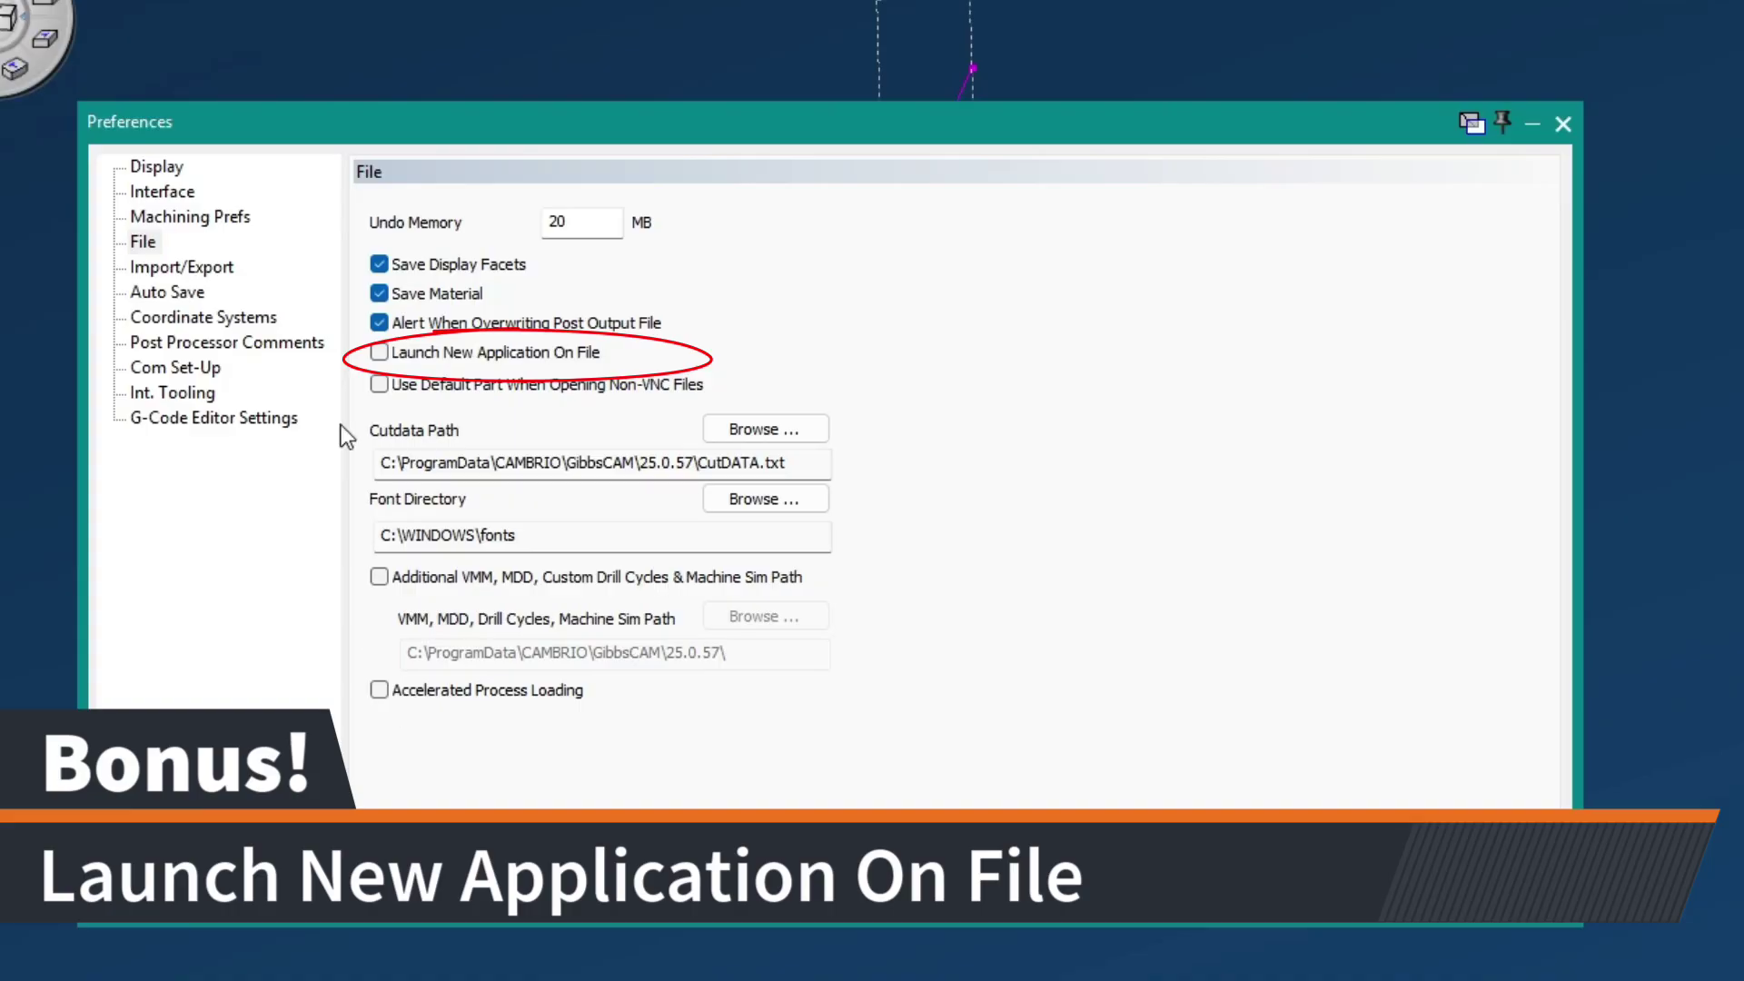
left_click(379, 354)
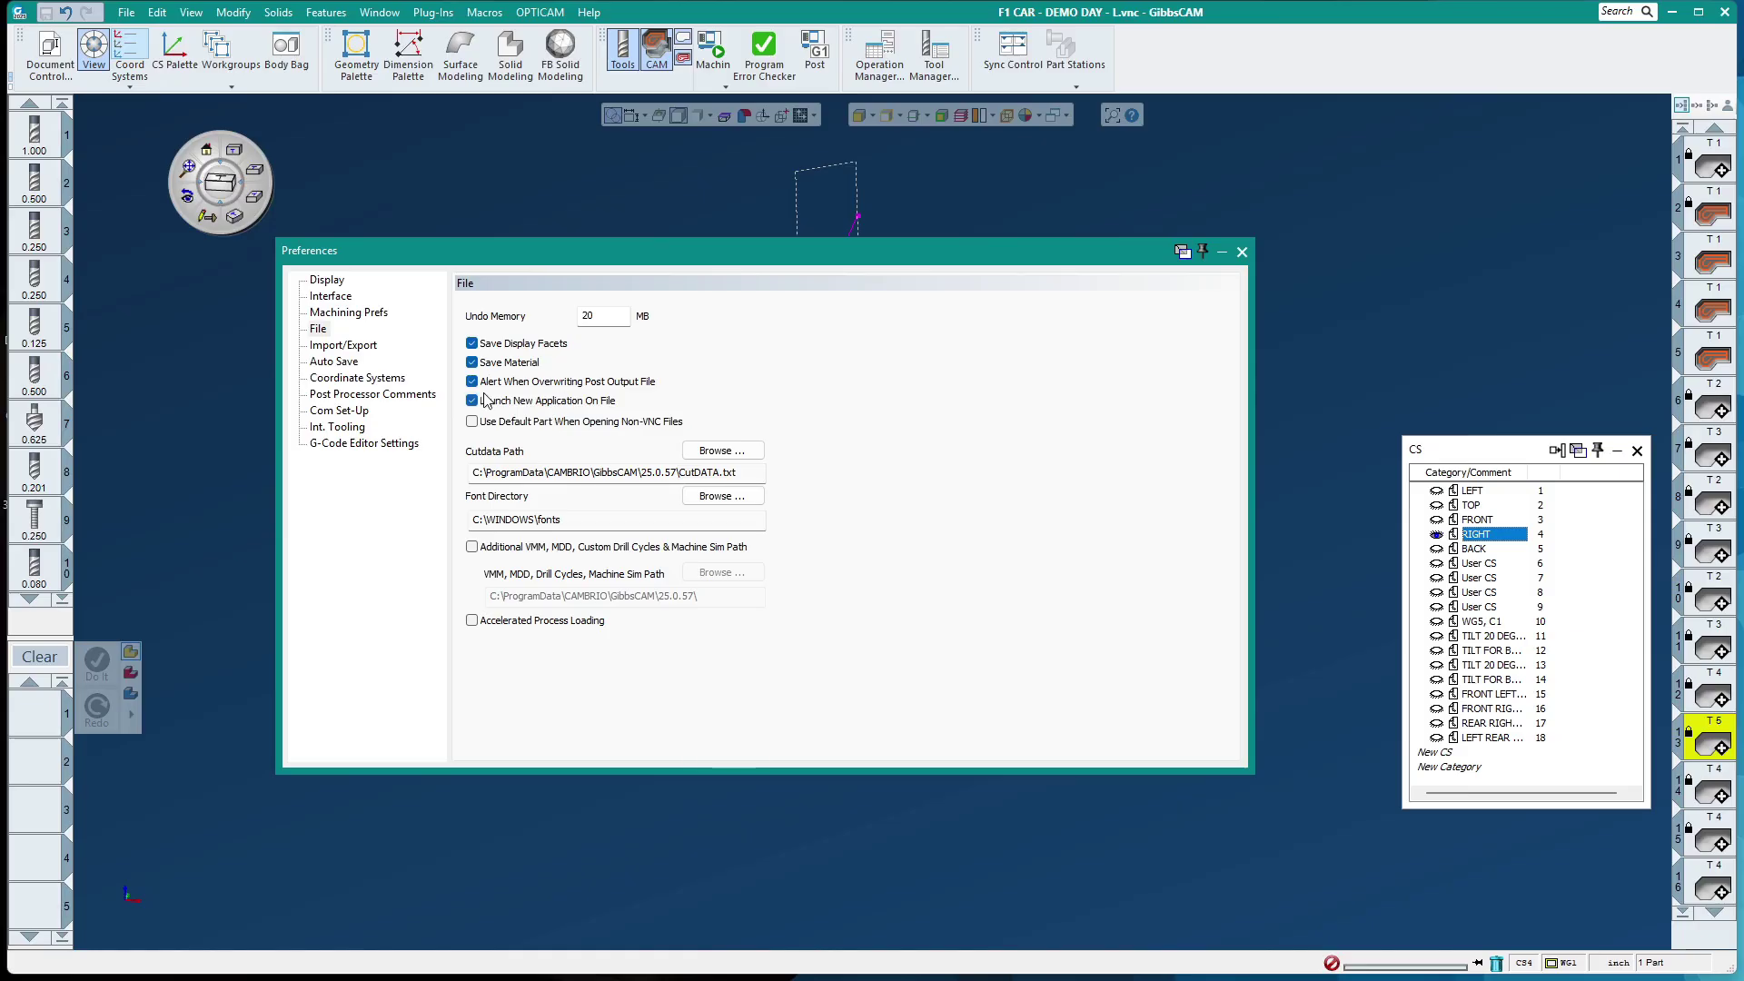
mouse_move(474, 977)
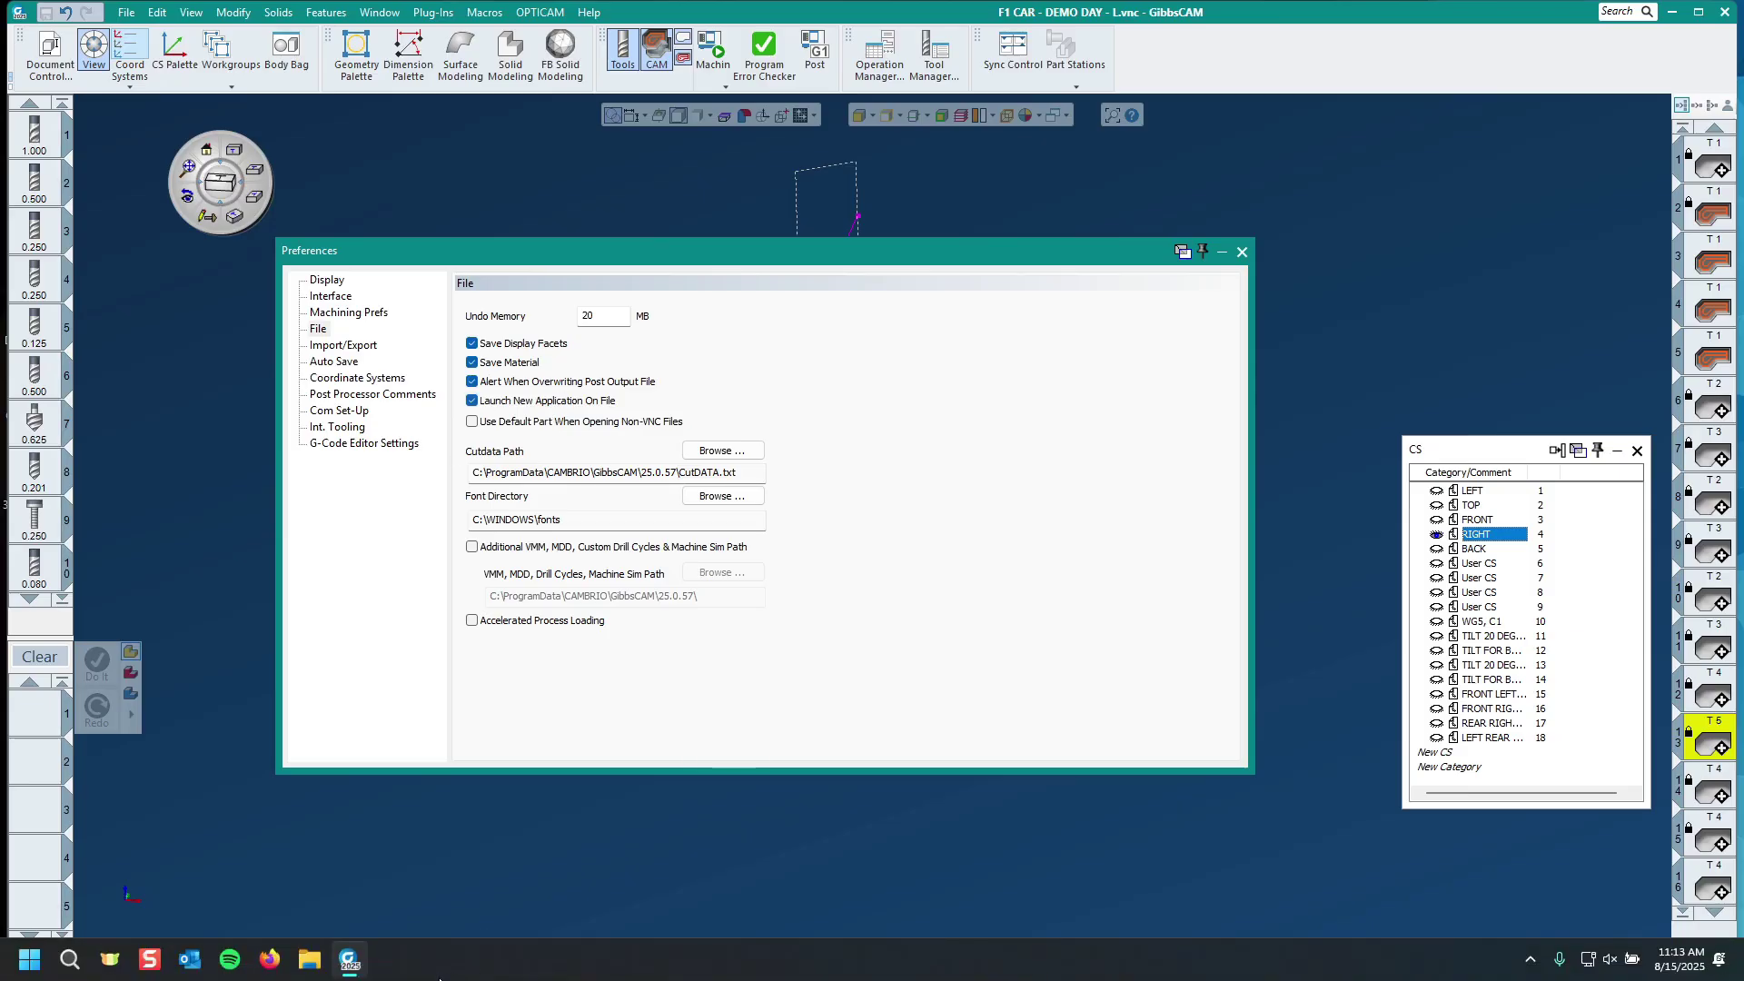